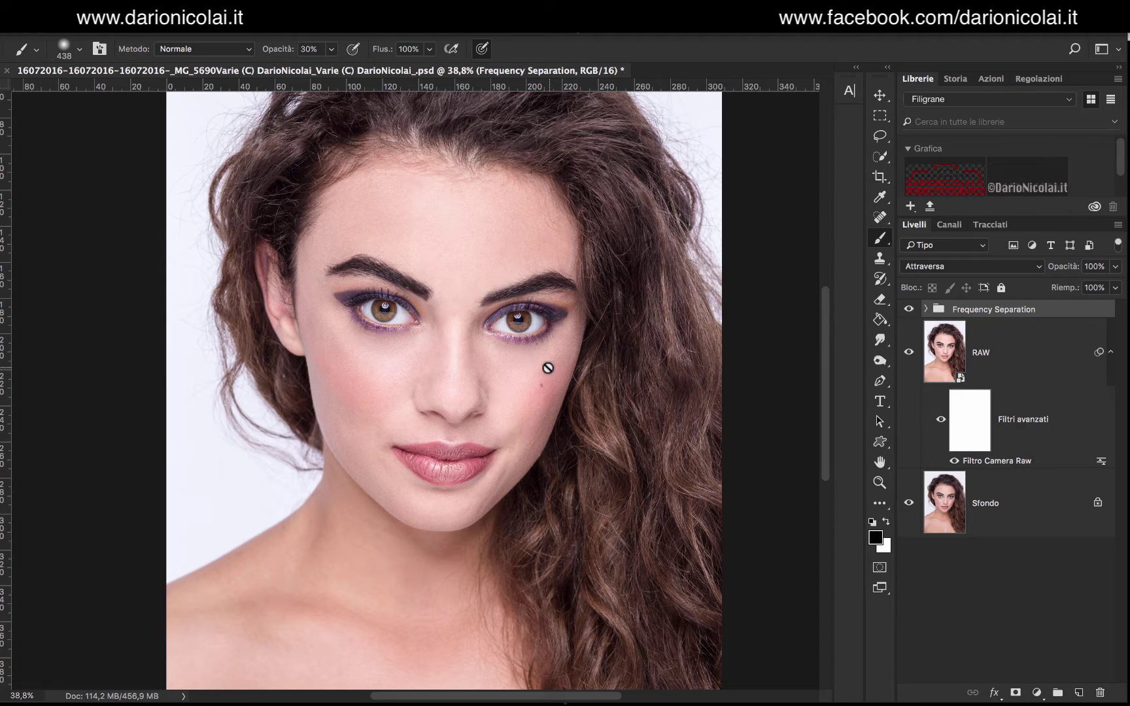
Step: Scroll the Layers panel and browse the Filter menu without applying anything
scroll(439, 385, up, 5)
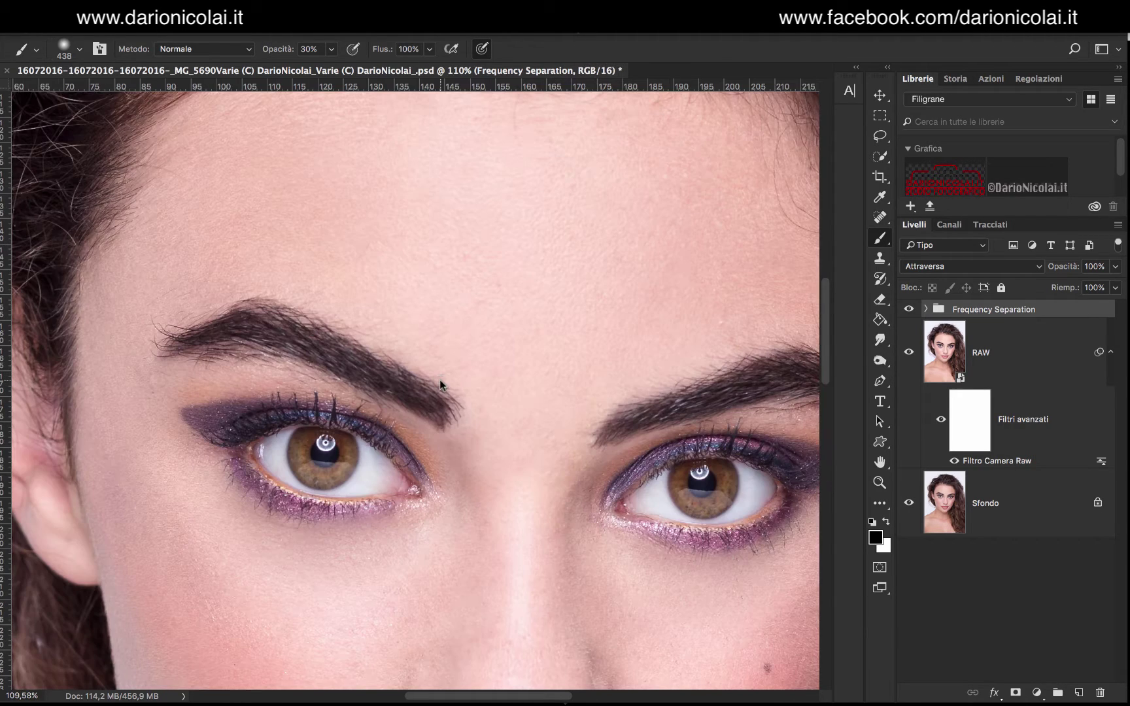
scroll(440, 381, down, 2)
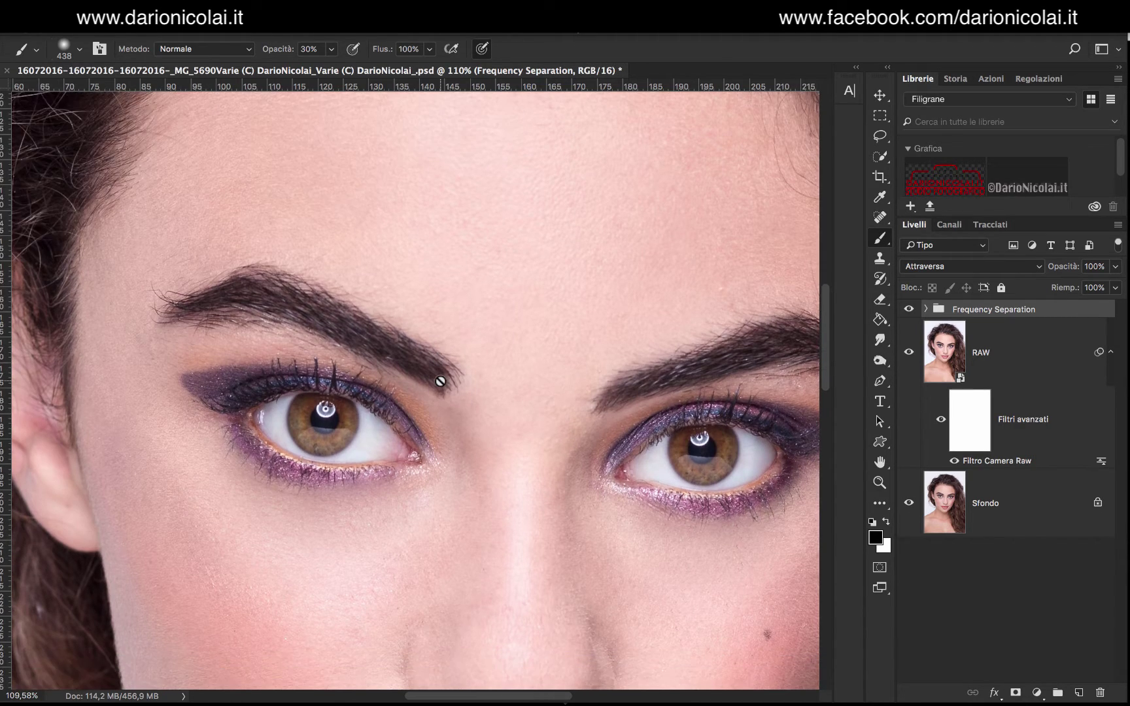
scroll(440, 380, up, 5)
scroll(439, 380, down, 15)
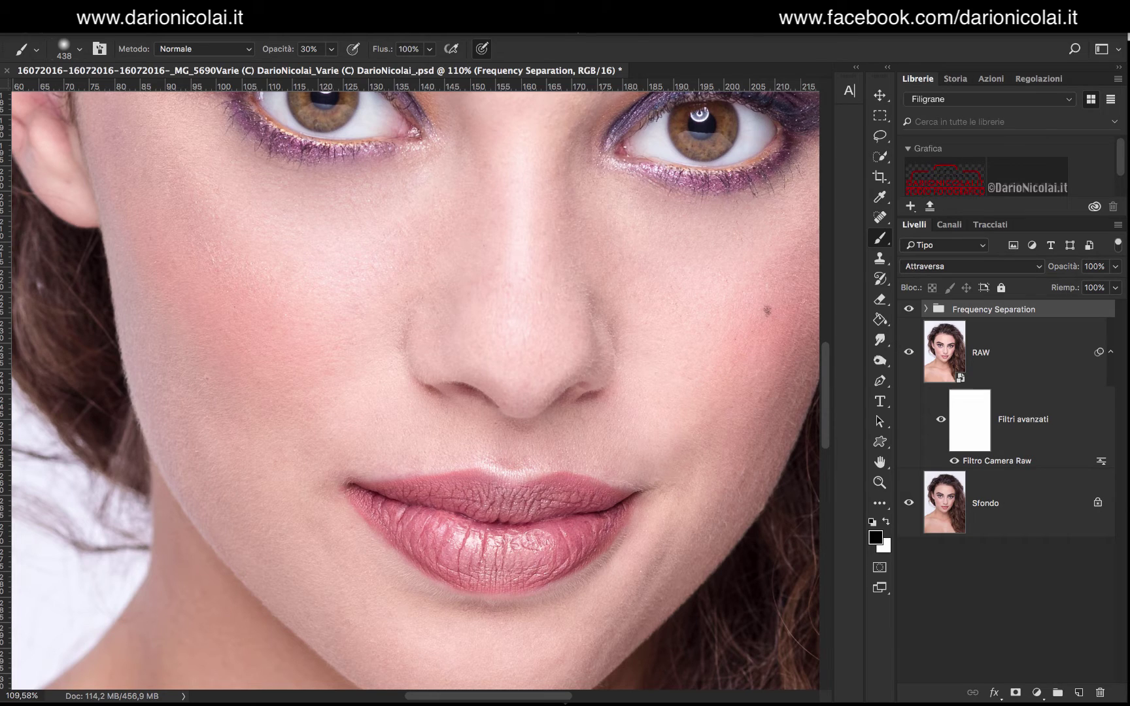
click(451, 16)
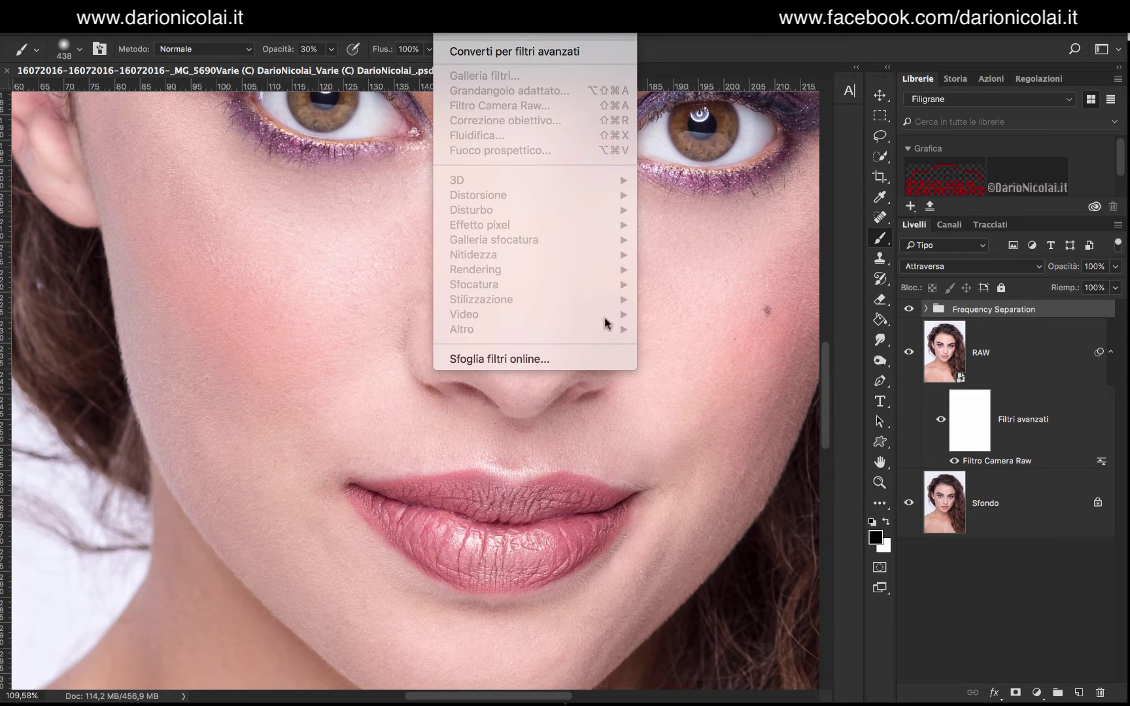
click(274, 291)
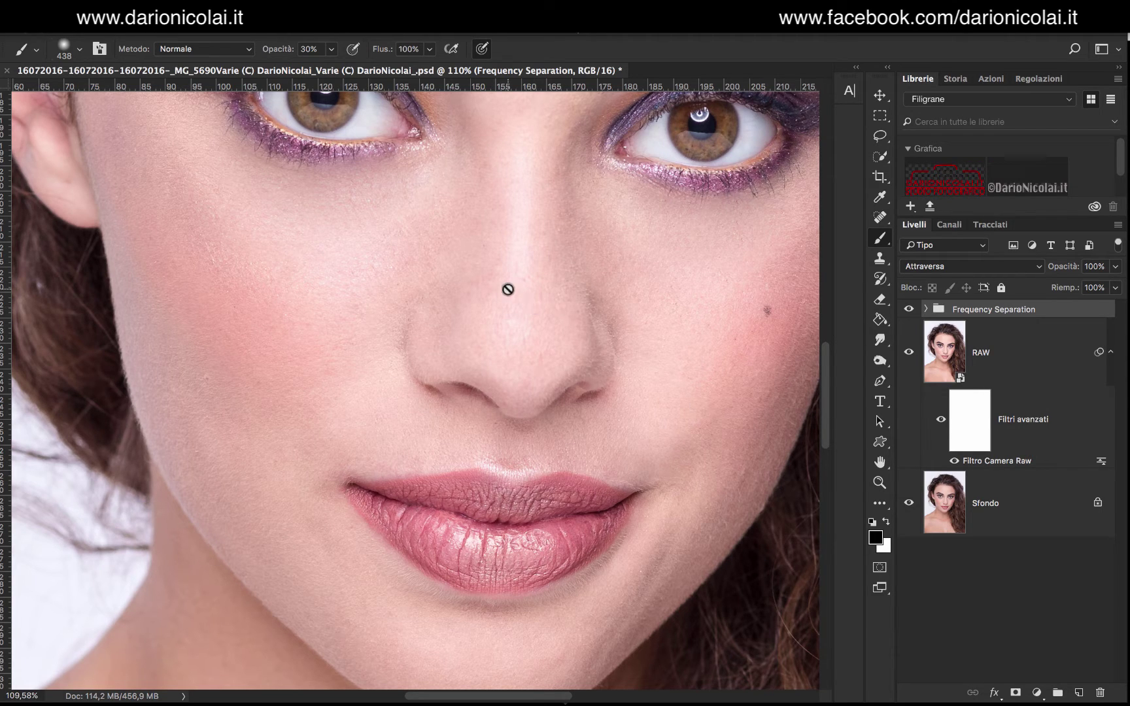
scroll(507, 293, down, 5)
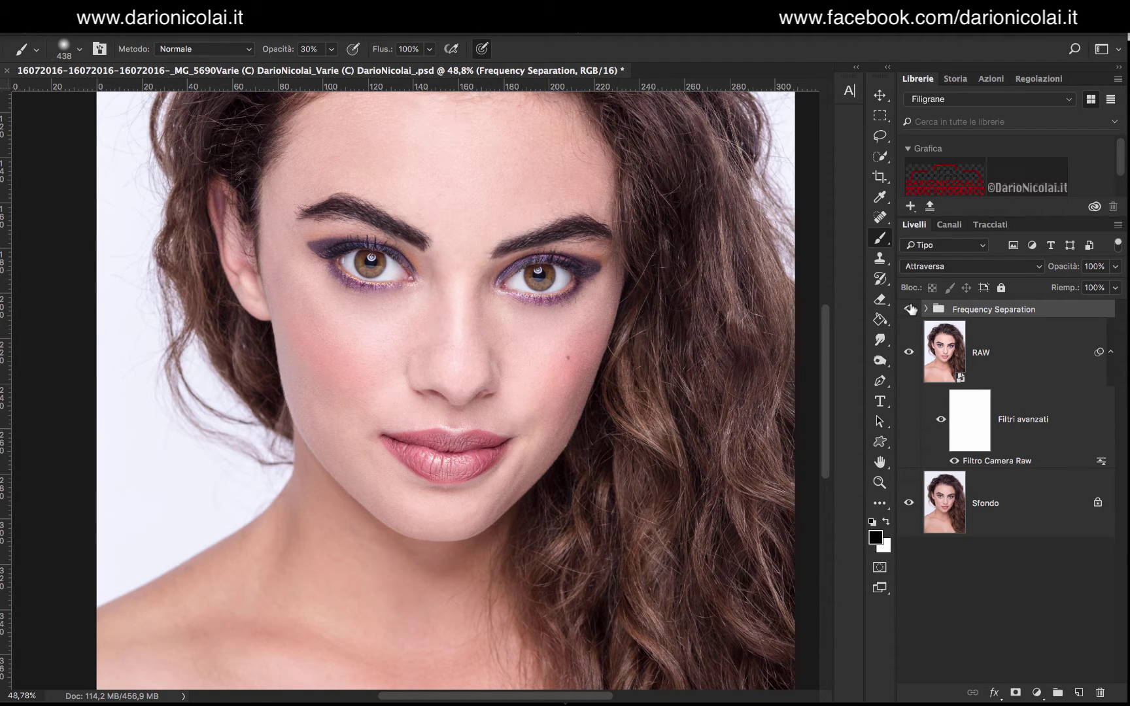
Step: Compare the Frequency Separation group on and off, then stamp all visible layers into Livello 1
click(908, 310)
click(908, 309)
click(909, 310)
key(alt+shift+super+e)
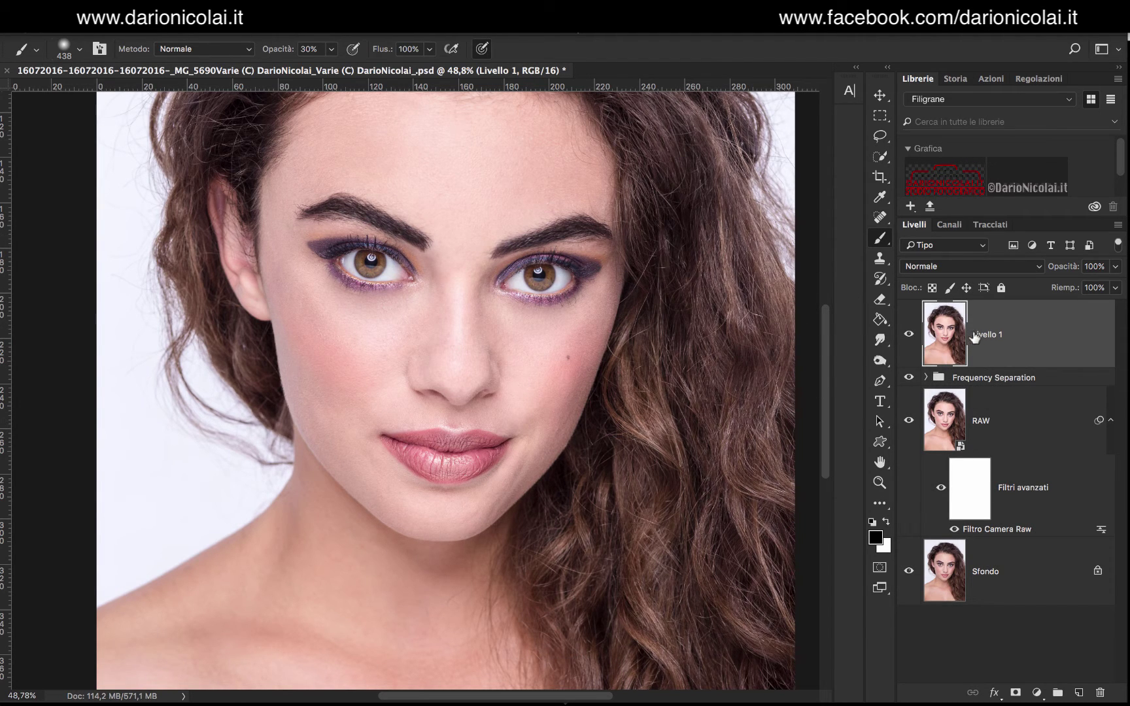
Step: Set the merged layer to Luce vivida blend mode and leave it inverted
click(981, 268)
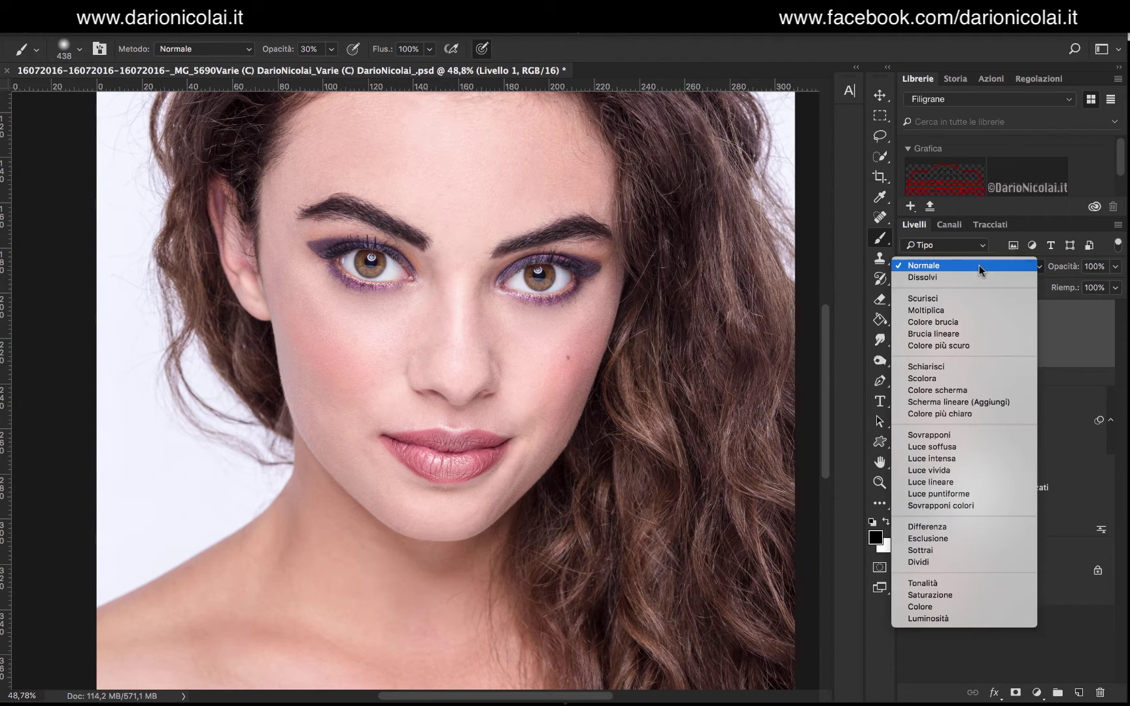
click(956, 470)
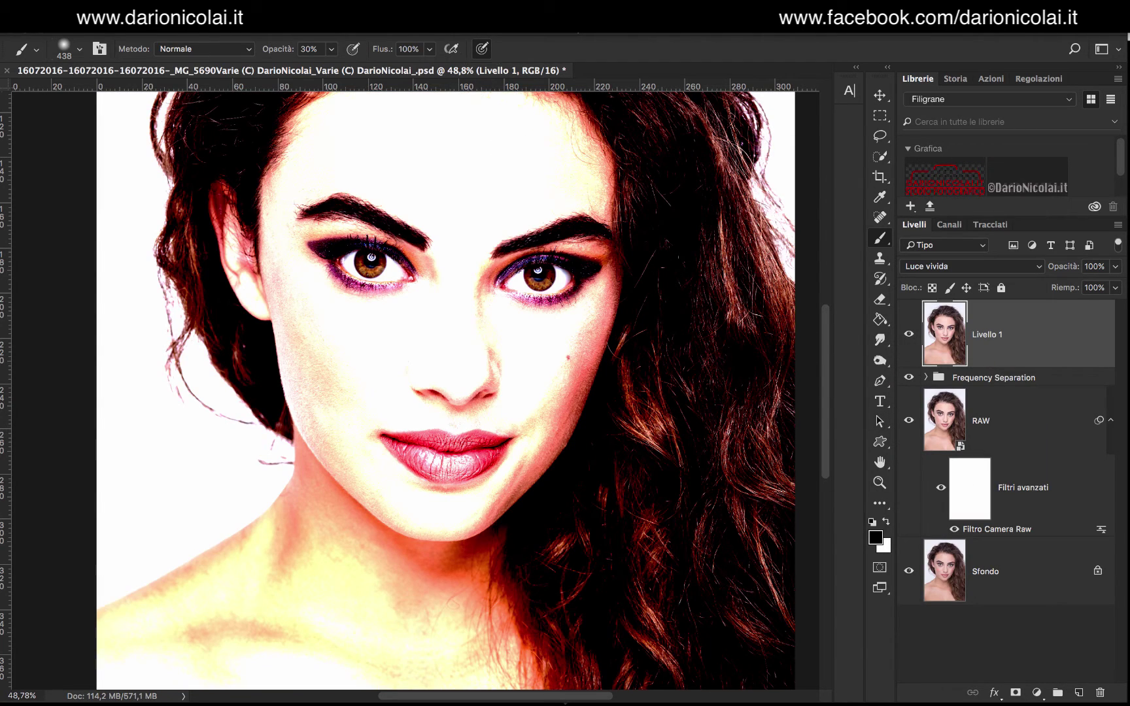
click(238, 23)
mouse_move(262, 51)
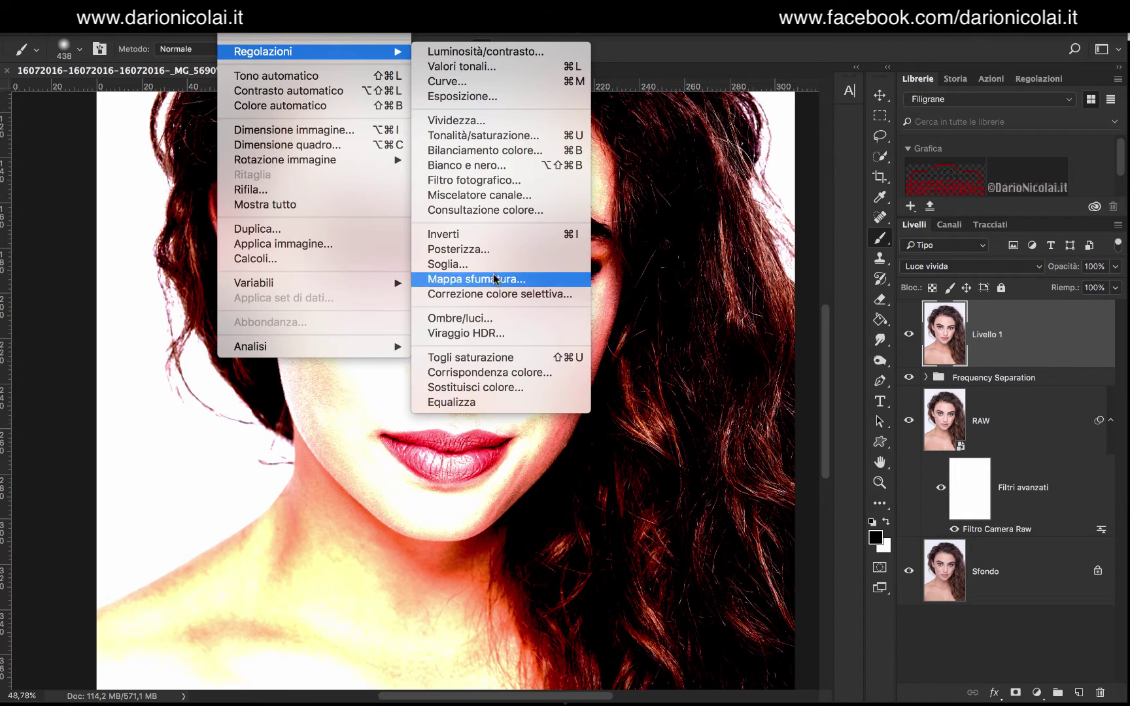
click(491, 234)
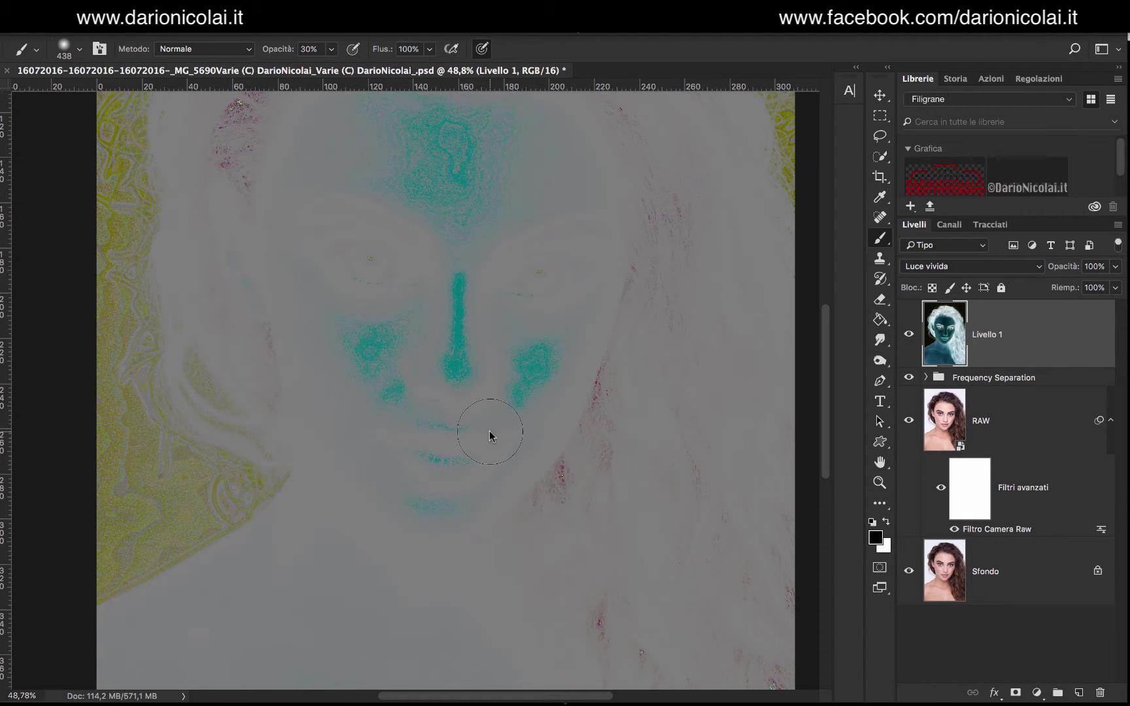
key(super+i)
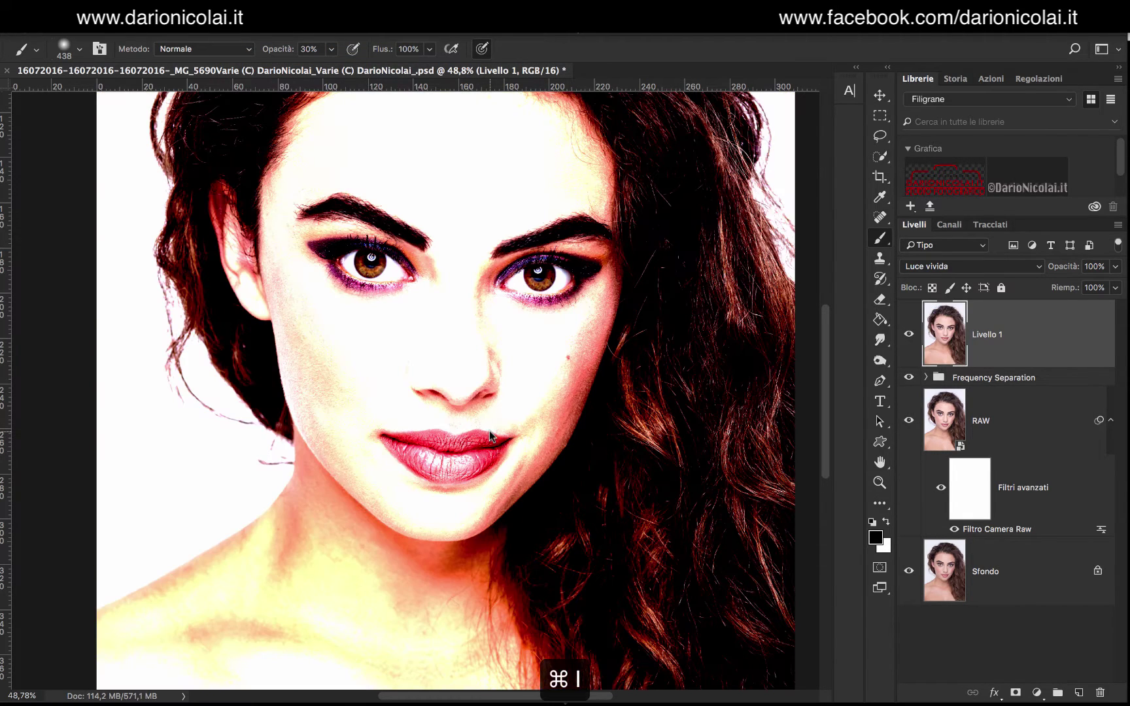
key(super+i)
key(super+i)
key(super+i)
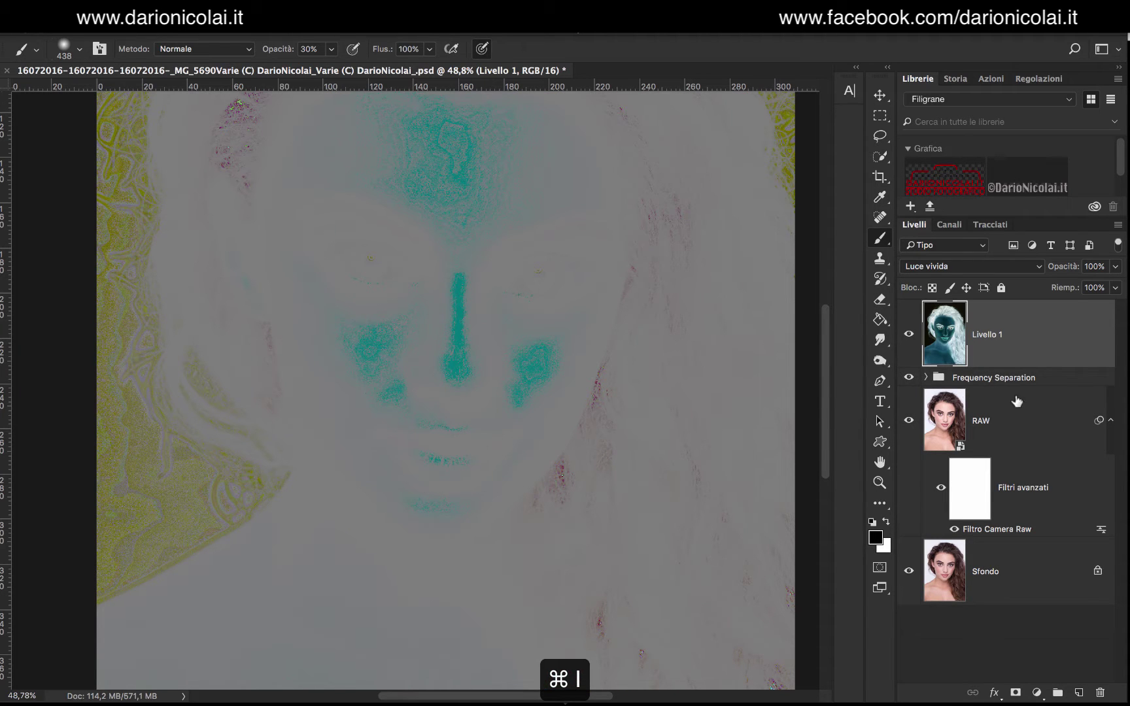
Step: Convert Livello 1 to a smart object and apply the Accentua passaggio (High Pass) filter
right_click(1071, 333)
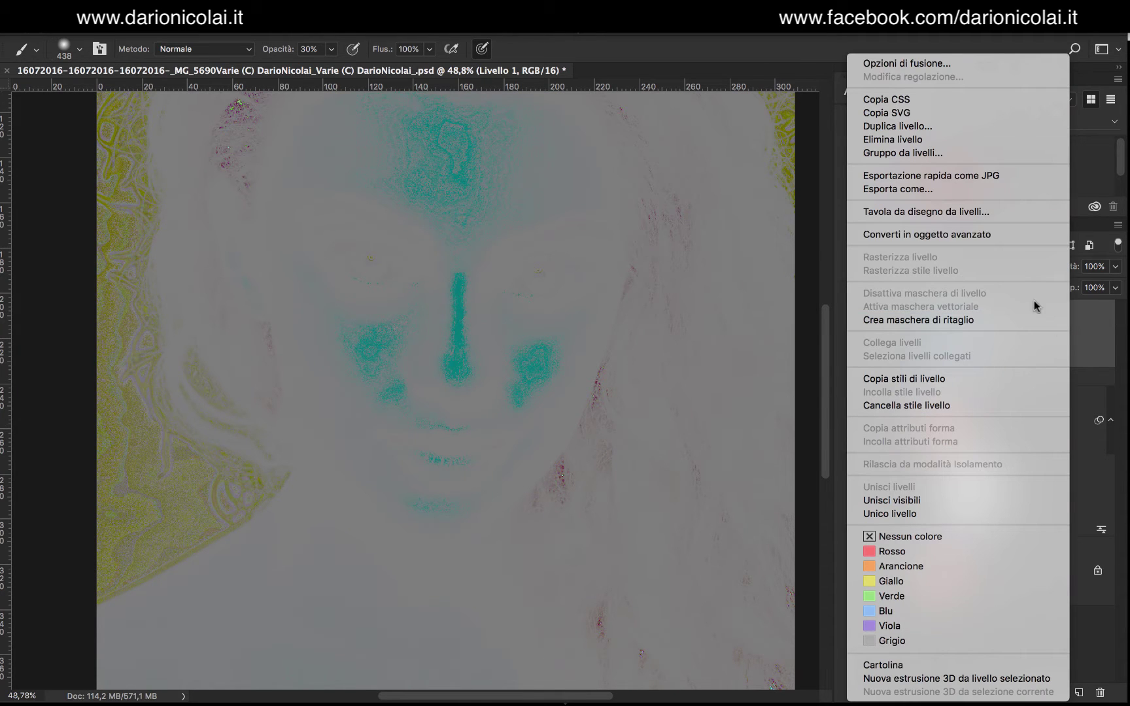
click(1001, 234)
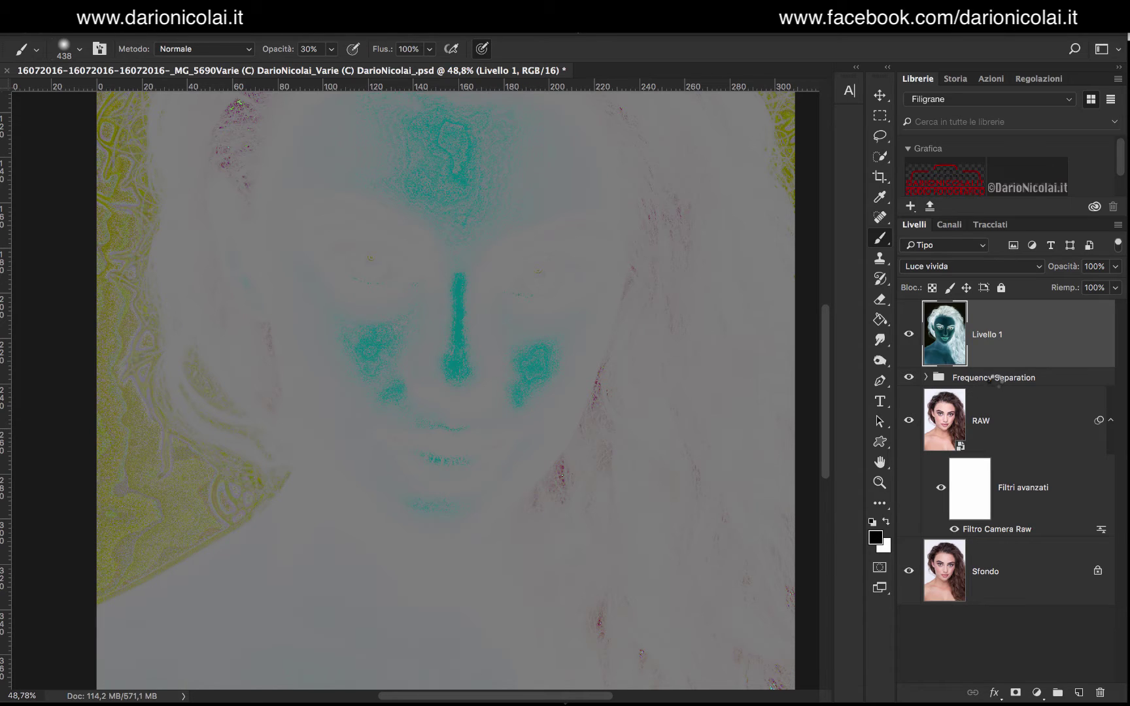
click(460, 32)
mouse_move(530, 329)
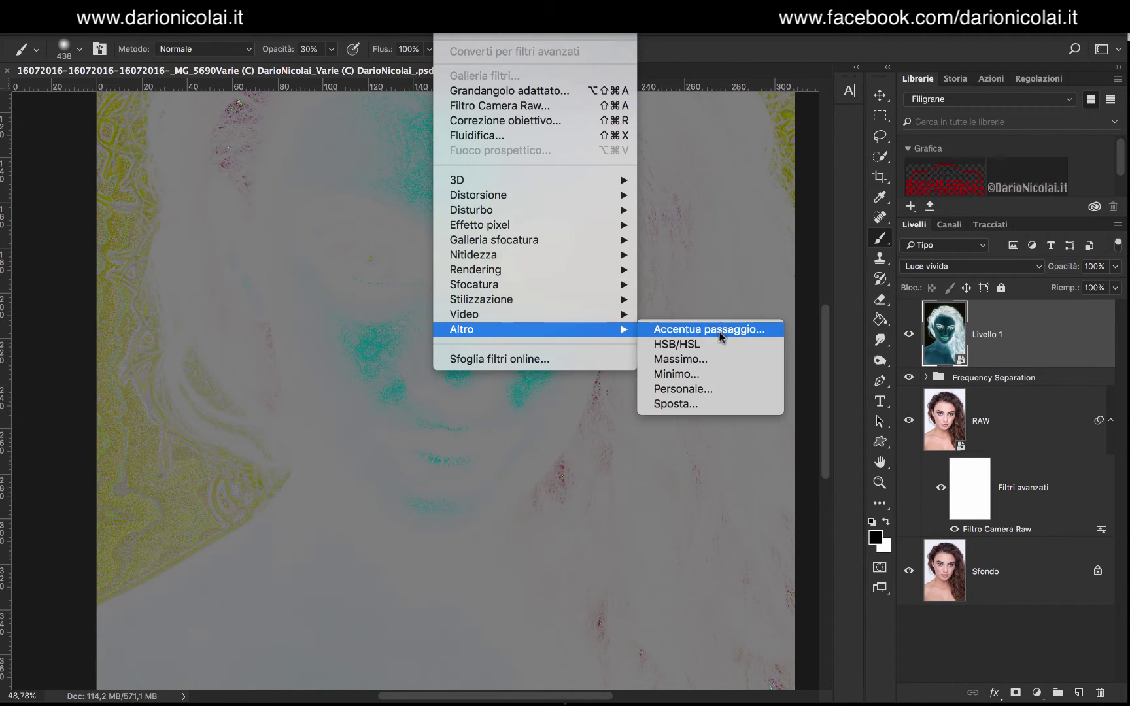
click(726, 329)
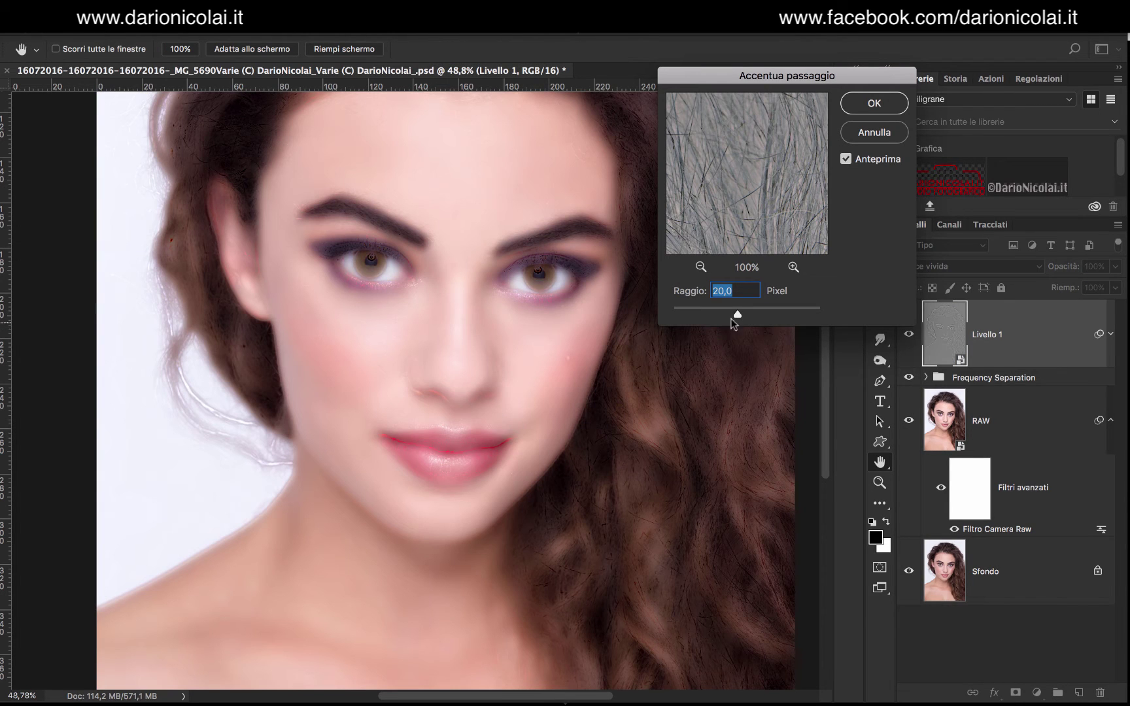
Step: Set the High Pass radius to 20 pixels and confirm the filter
mouse_move(739, 319)
mouse_down()
mouse_move(756, 318)
mouse_move(723, 312)
mouse_move(738, 312)
mouse_up()
text(24)
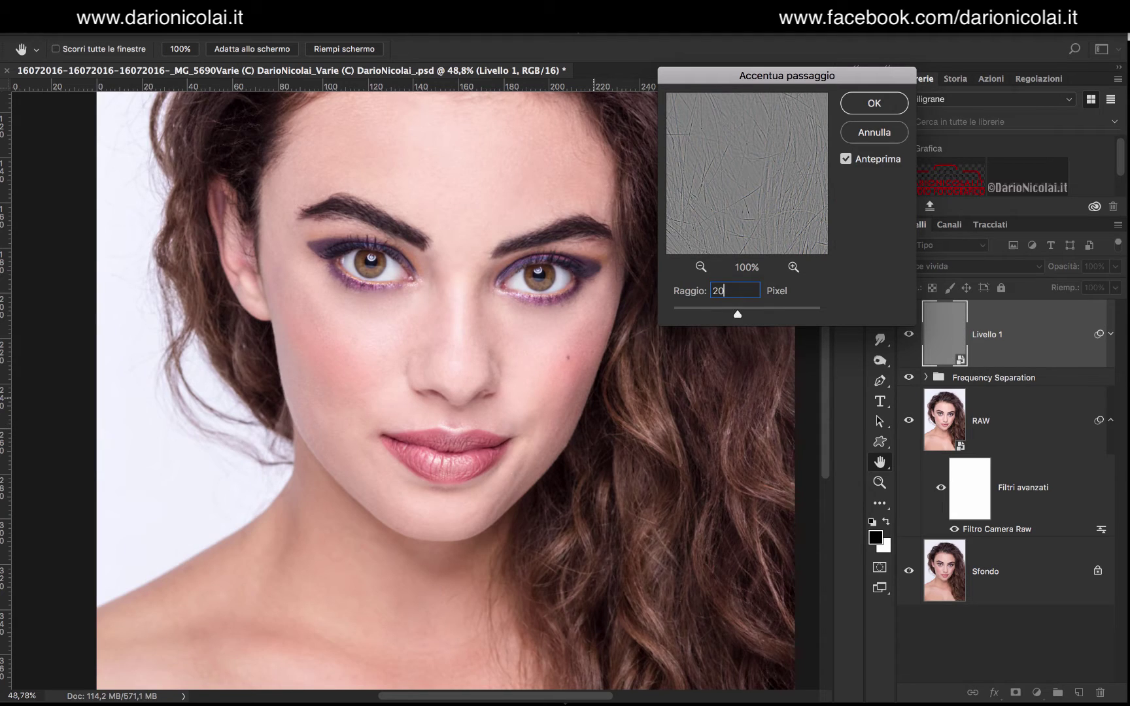
click(875, 105)
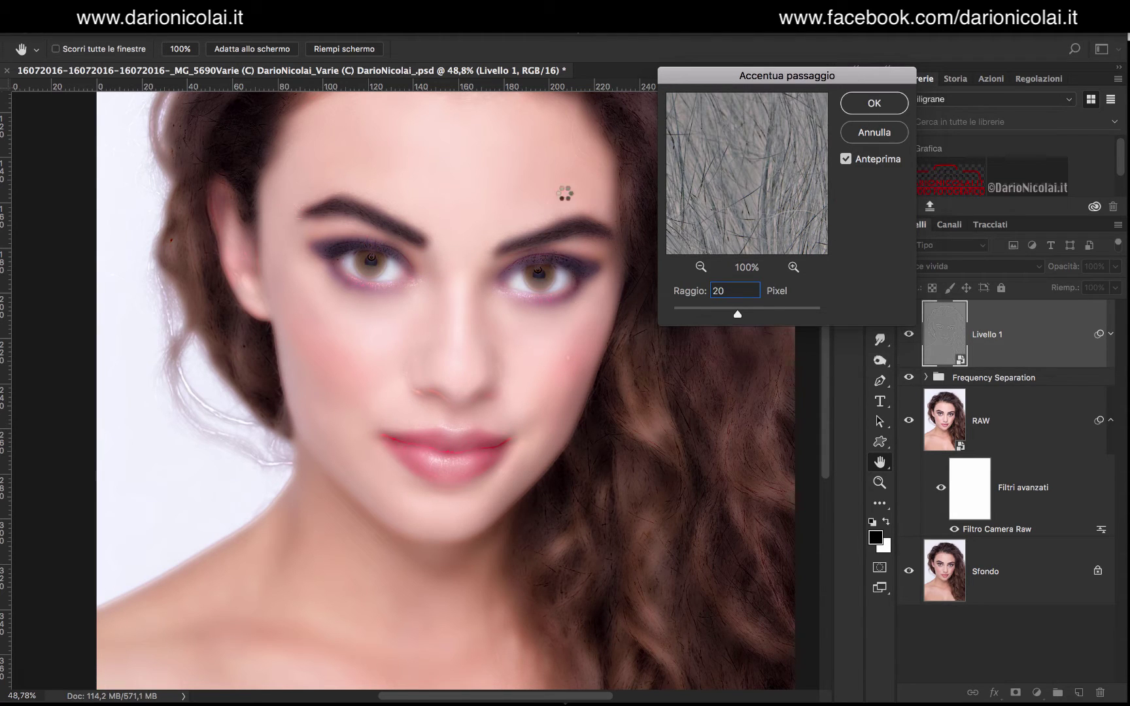
click(451, 16)
mouse_move(474, 284)
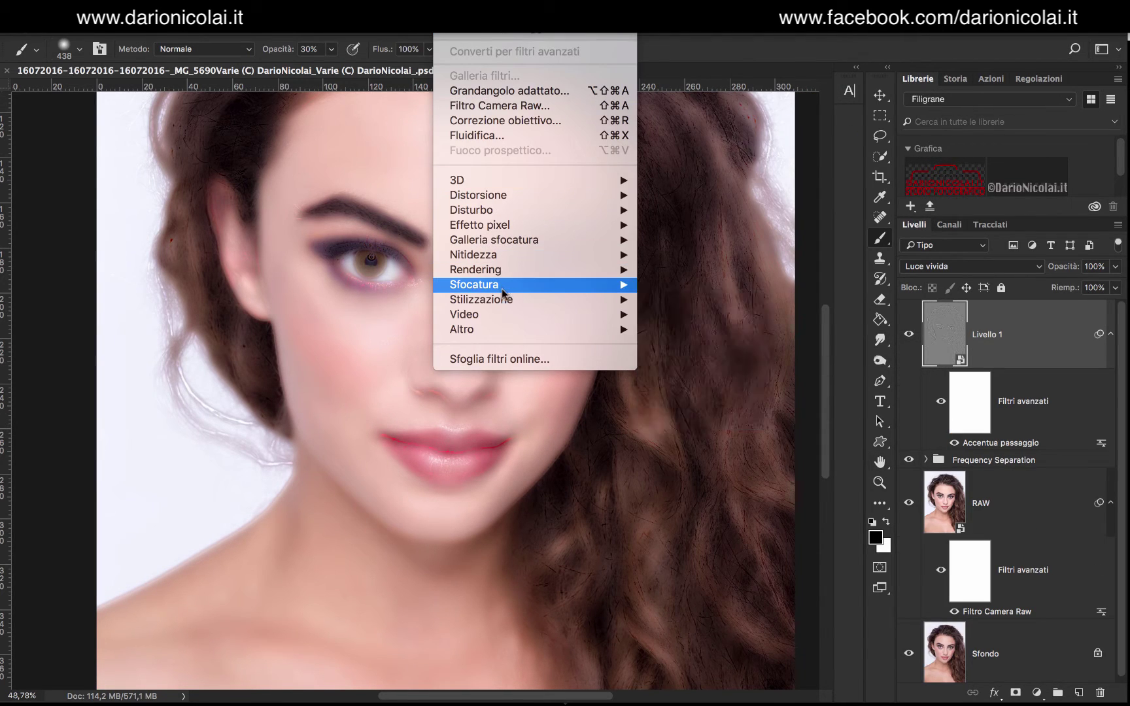
click(680, 287)
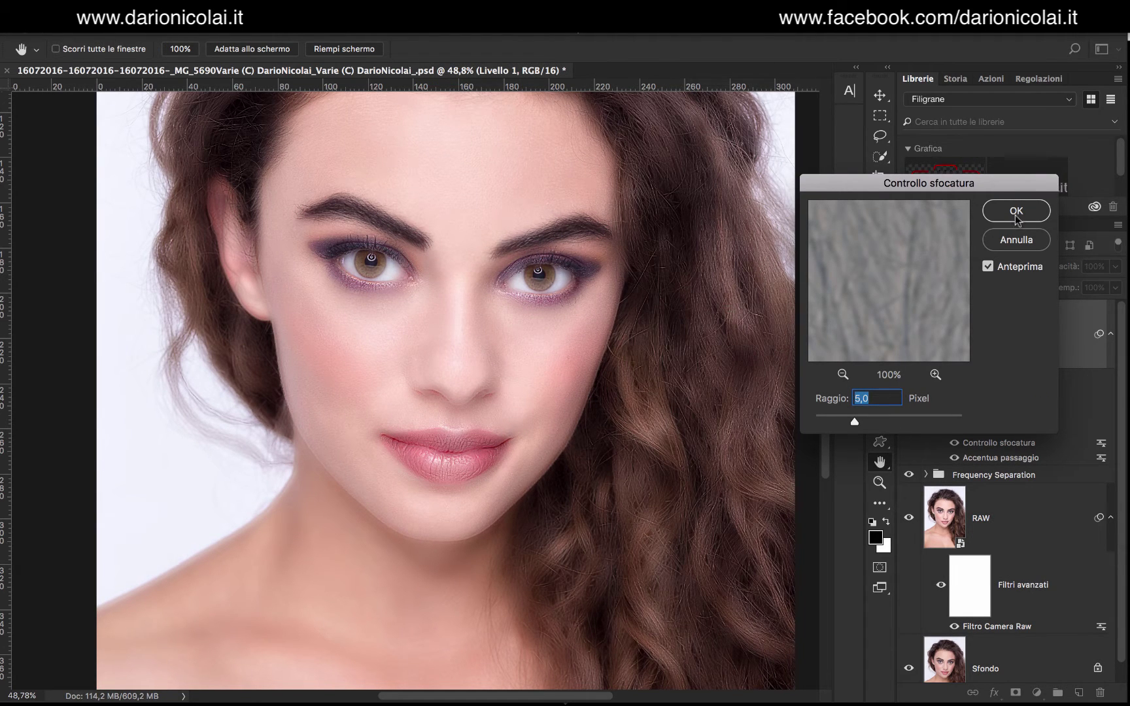
key(Return)
key(b)
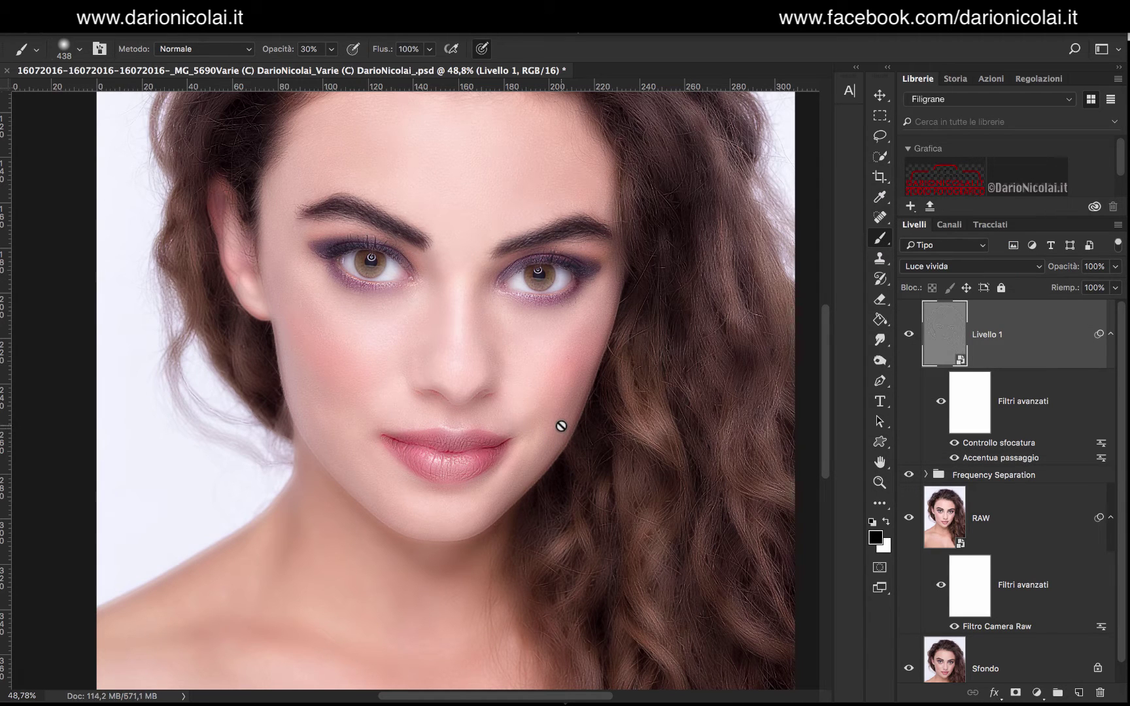
click(879, 483)
mouse_move(421, 328)
mouse_down()
mouse_move(529, 307)
mouse_move(452, 332)
mouse_up()
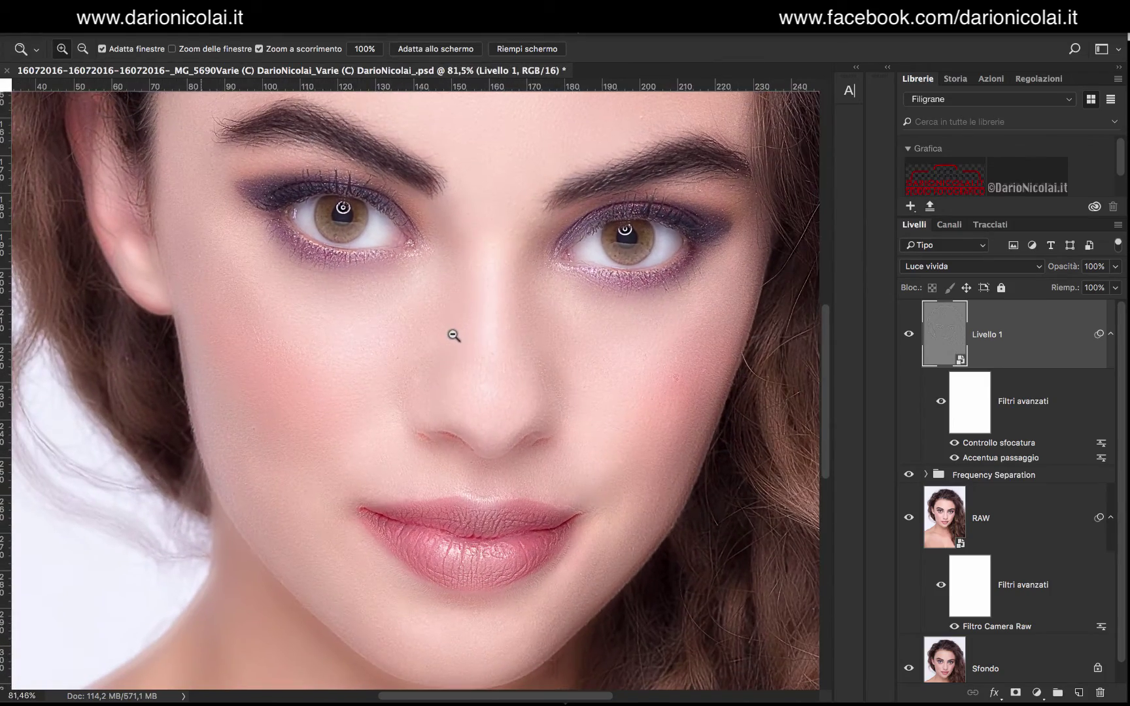
mouse_move(824, 371)
mouse_down()
mouse_move(814, 359)
mouse_move(814, 393)
mouse_move(817, 378)
mouse_up()
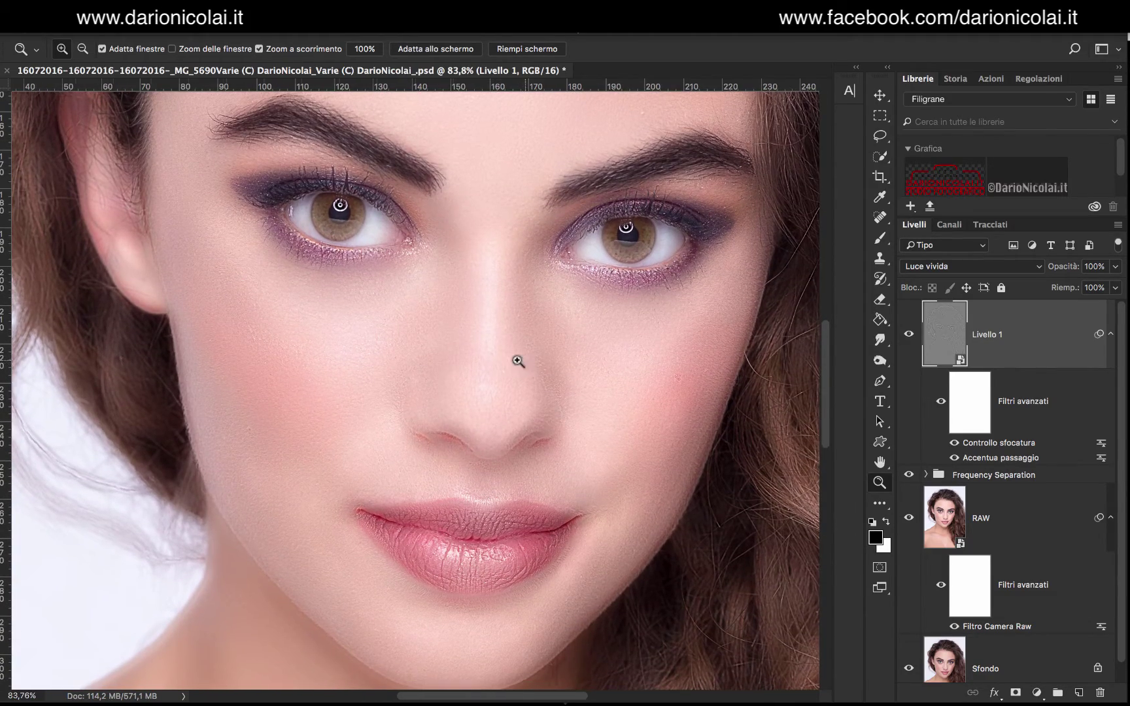
drag(517, 361, 493, 362)
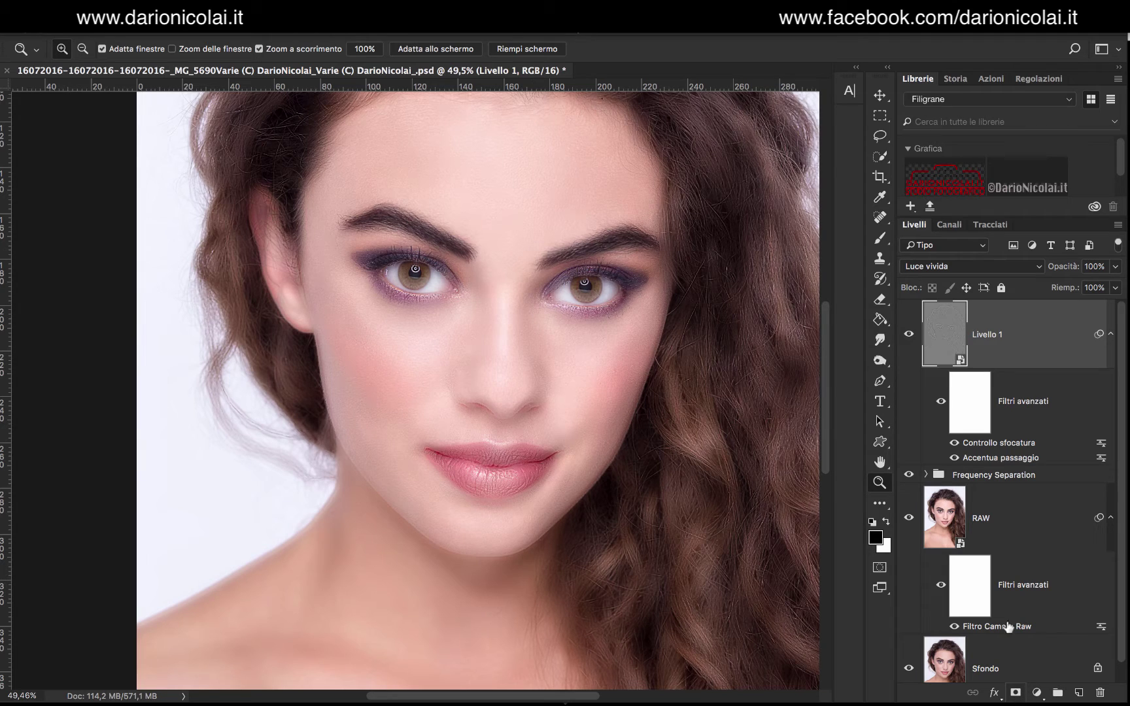
Step: Switch Livello 1 to Luce lineare and give it an inverted, all-black layer mask
click(948, 267)
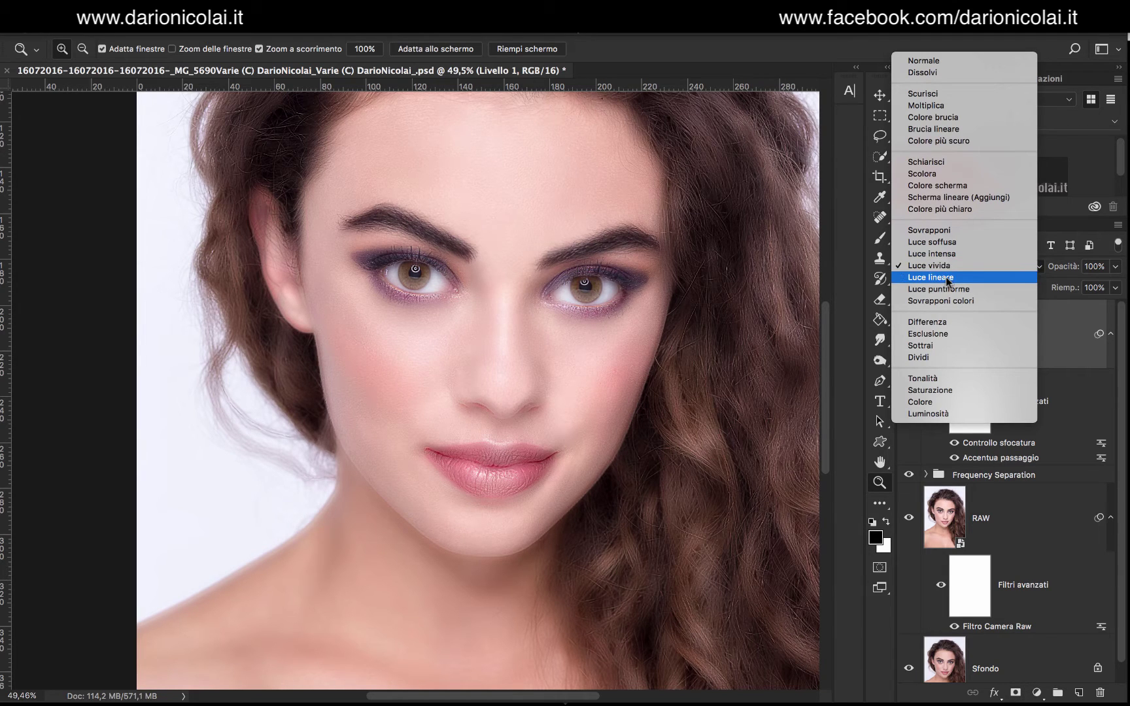
click(948, 280)
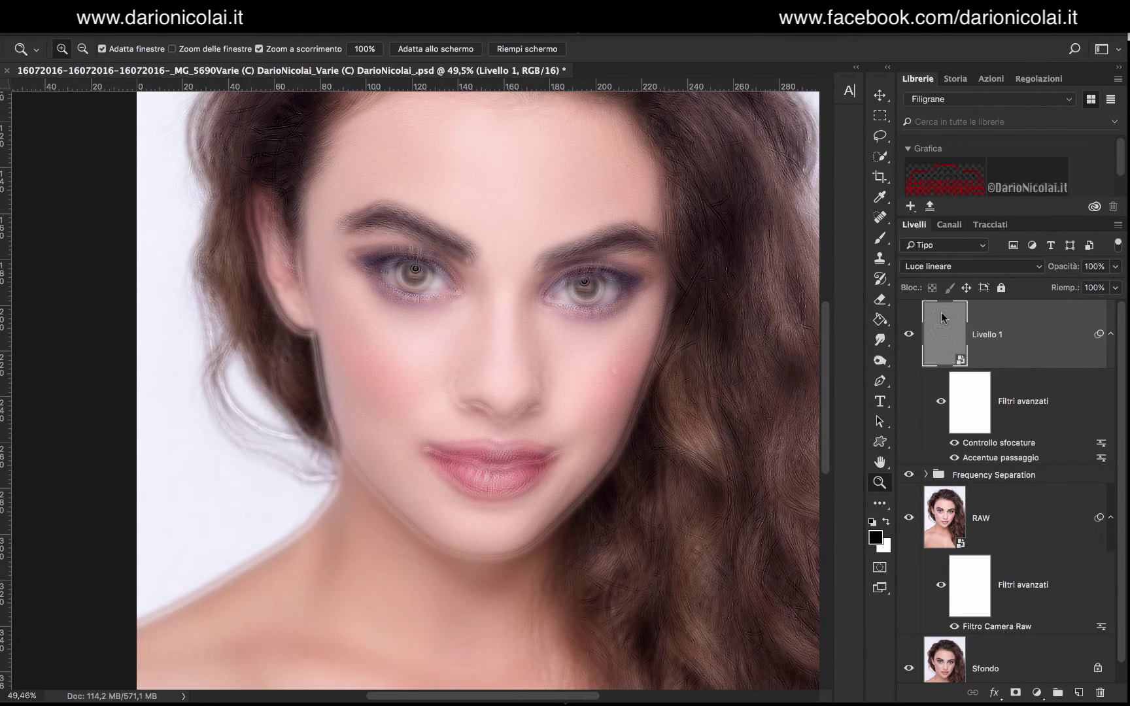
click(1014, 693)
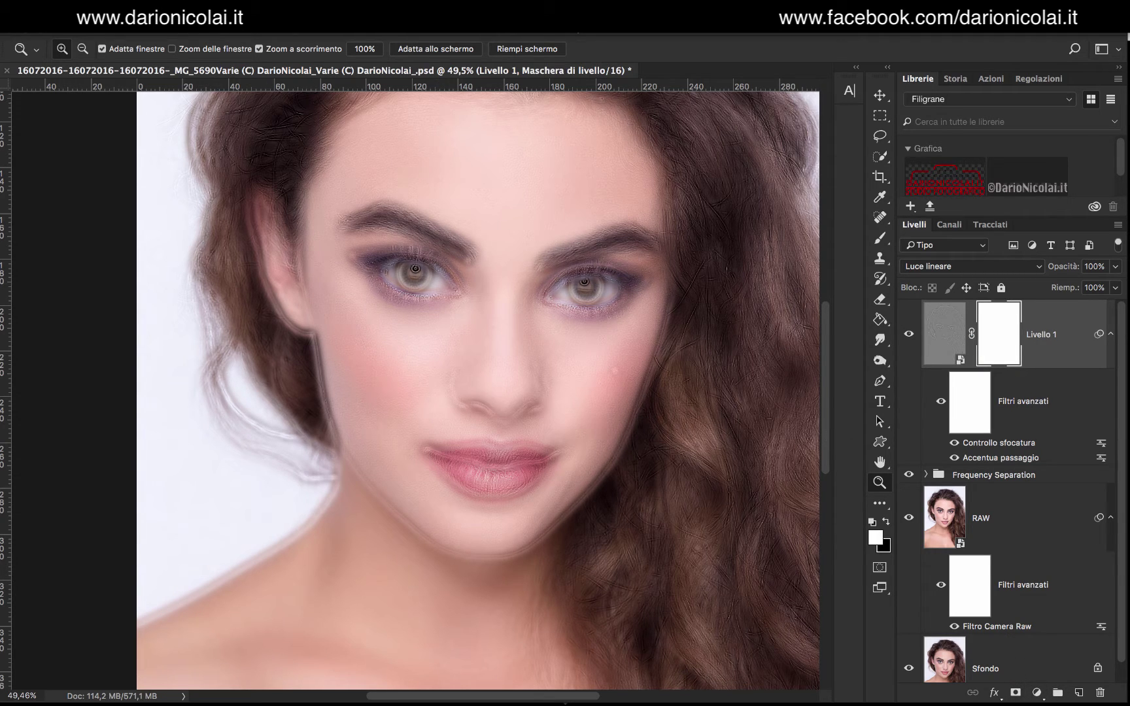
click(242, 25)
mouse_move(262, 51)
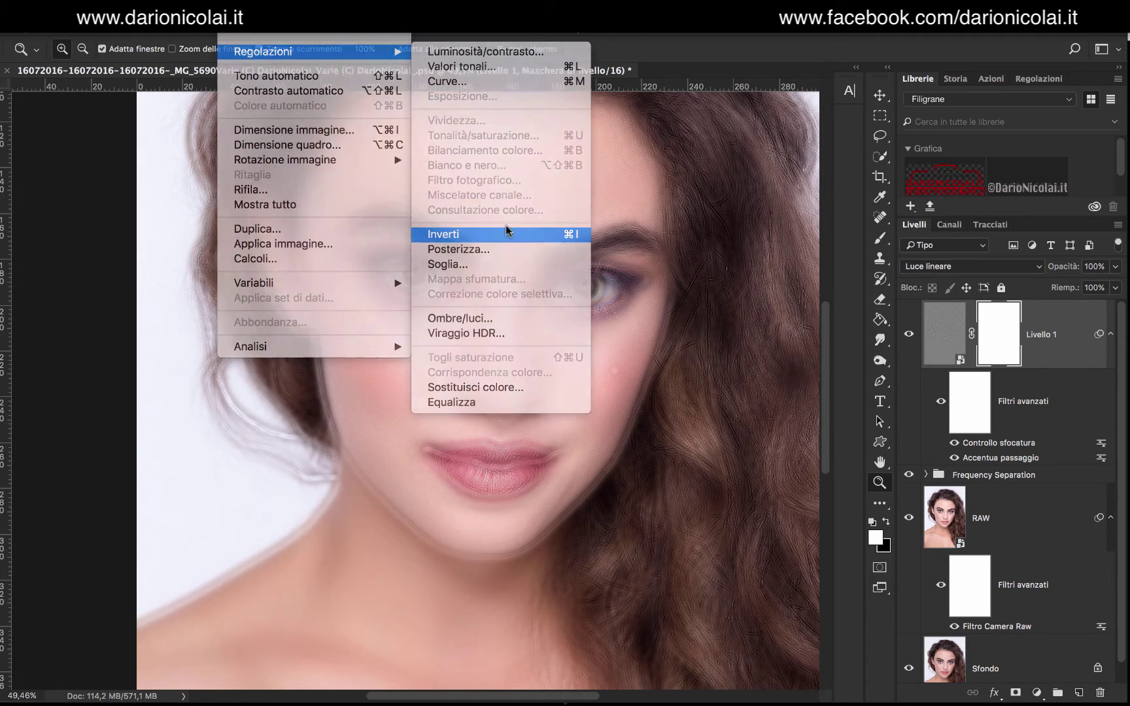
click(505, 232)
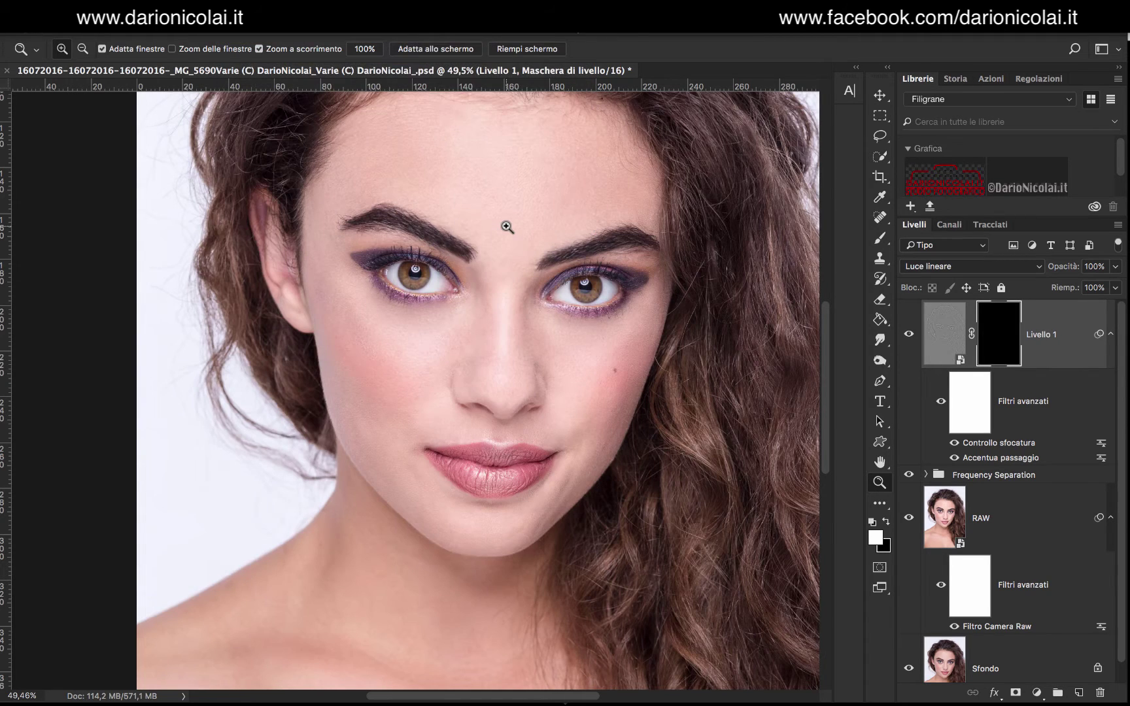
click(880, 239)
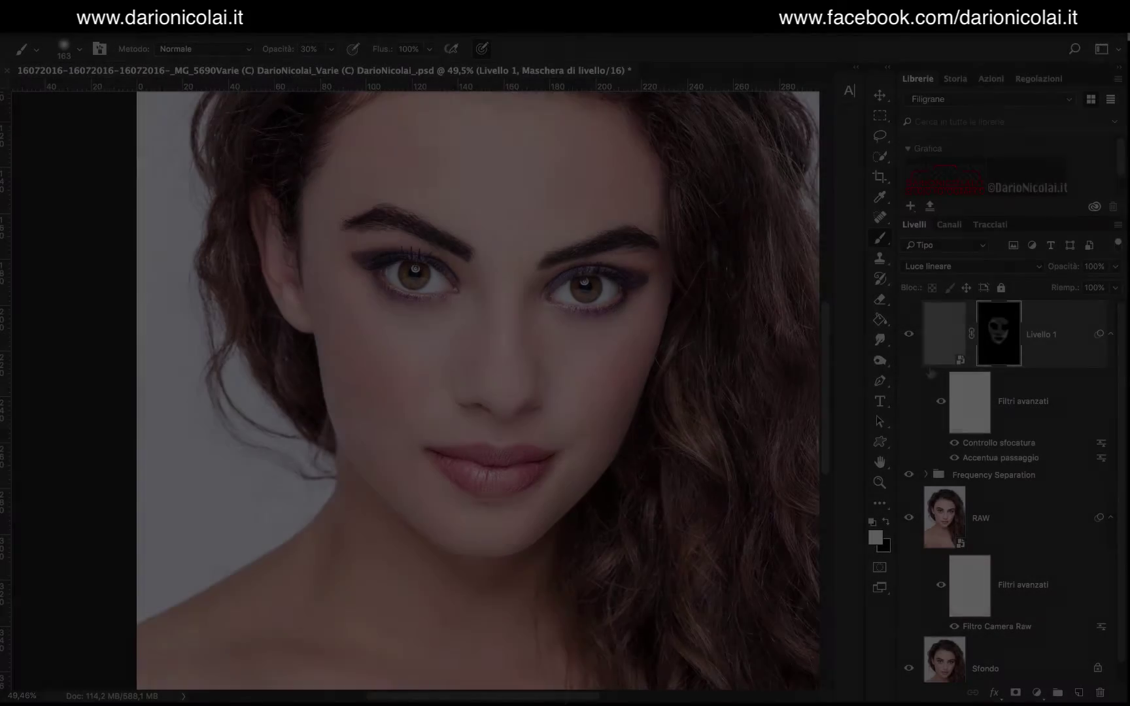
Step: Toggle Livello 1's visibility repeatedly to compare the face with and without smoothing
scroll(658, 443, up, 3)
scroll(659, 441, up, 3)
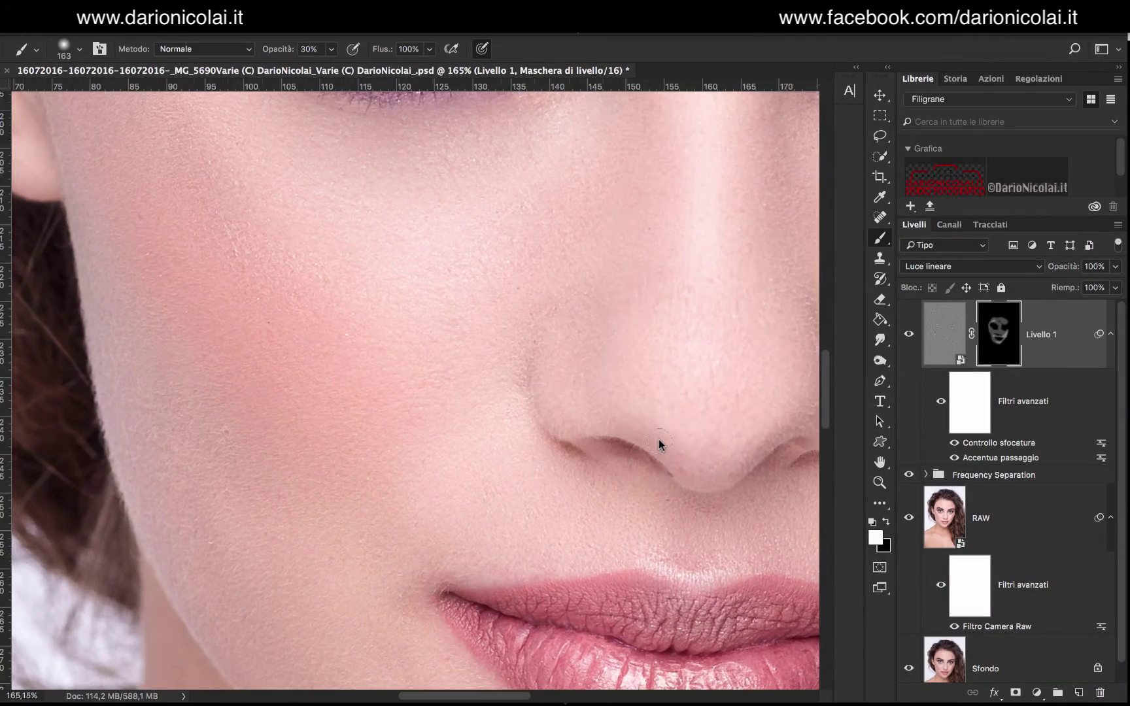
click(908, 335)
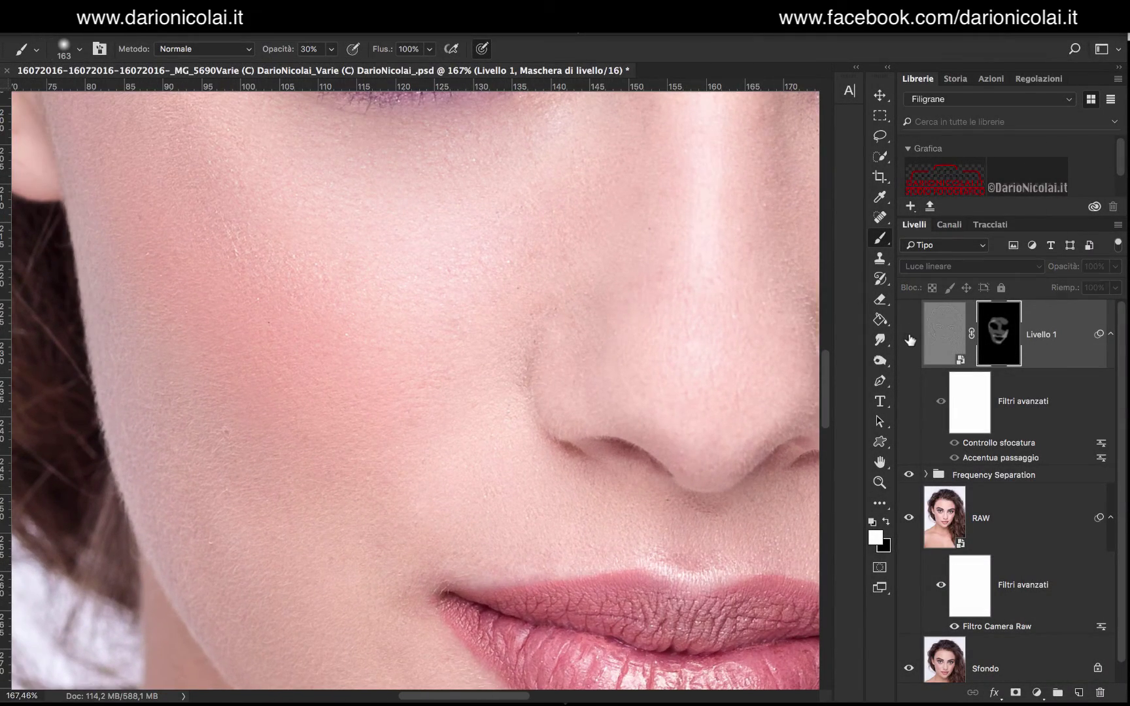
click(908, 335)
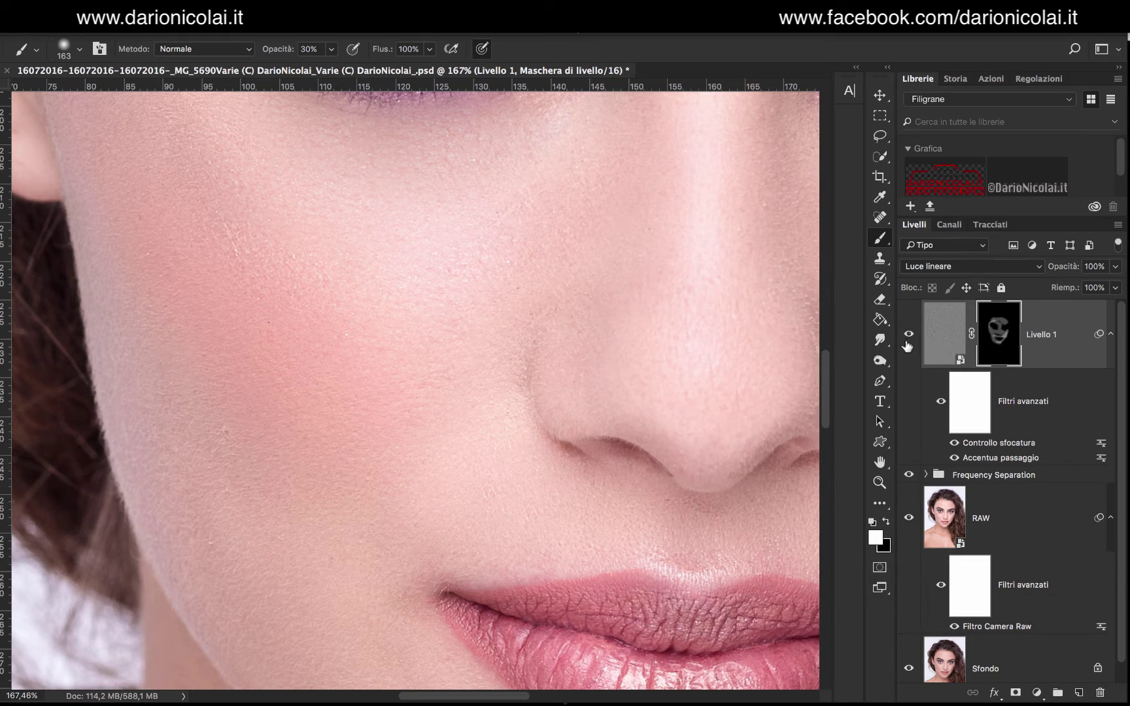
scroll(612, 390, down, 3)
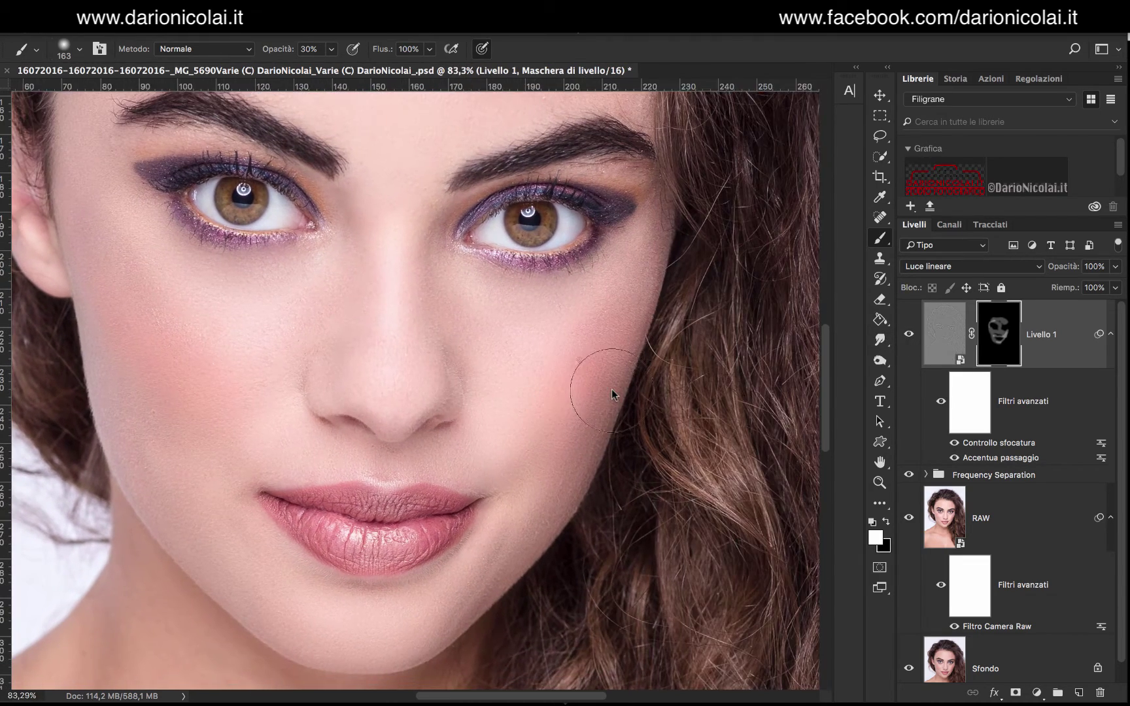
click(909, 336)
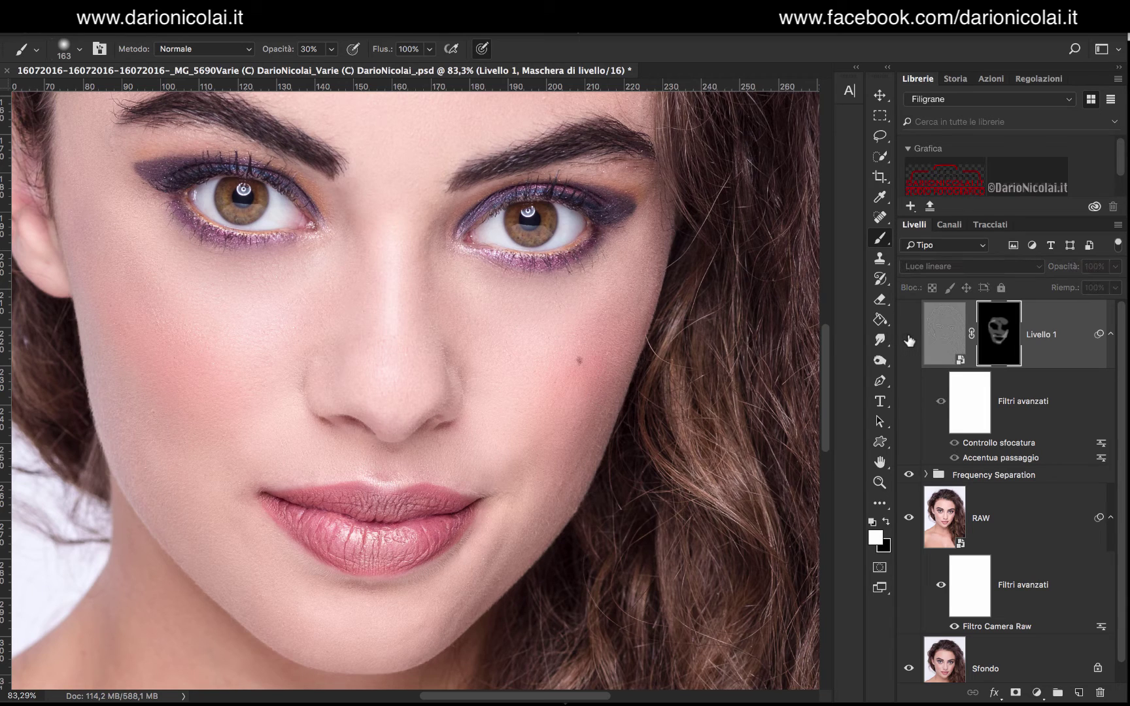
click(908, 341)
click(908, 341)
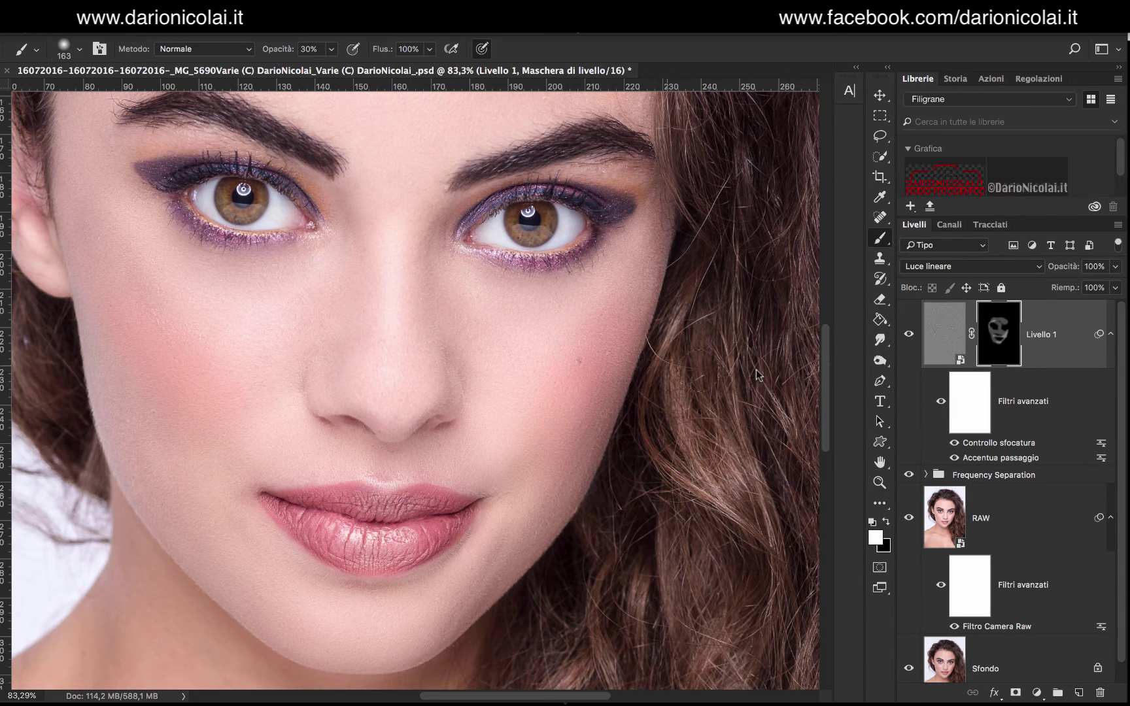
Step: Lower Livello 1's opacity to 63% with the layer visible
mouse_move(1065, 268)
mouse_down()
mouse_move(1019, 266)
mouse_move(1061, 272)
mouse_up()
click(908, 334)
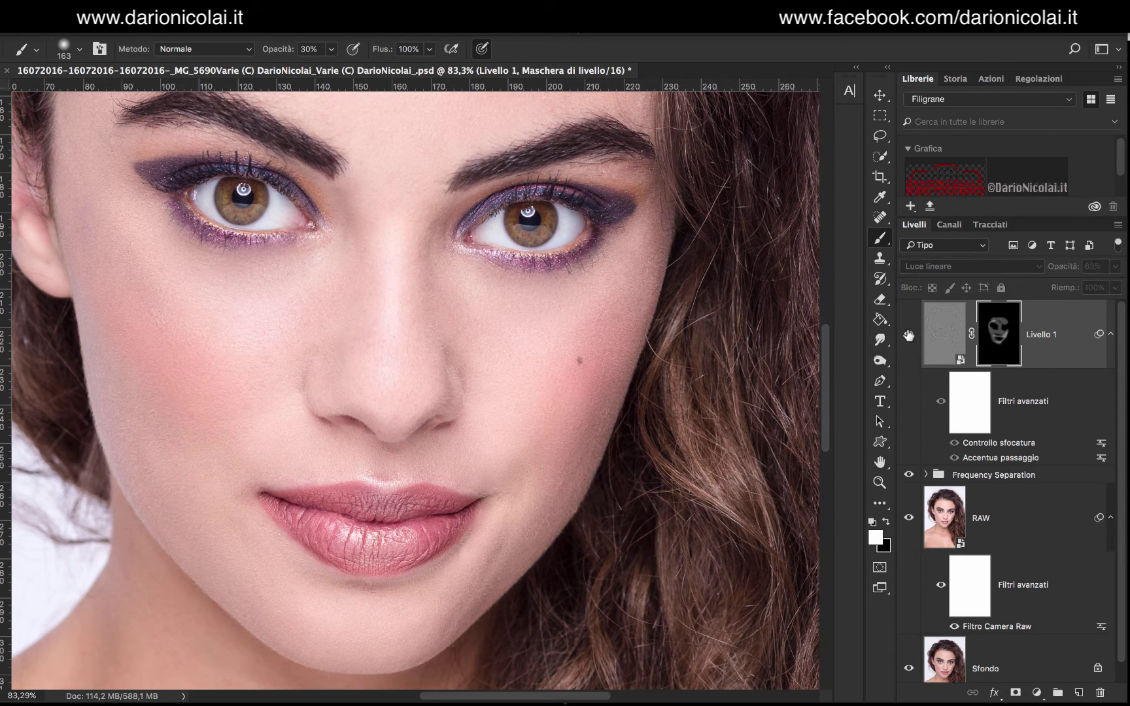
click(909, 335)
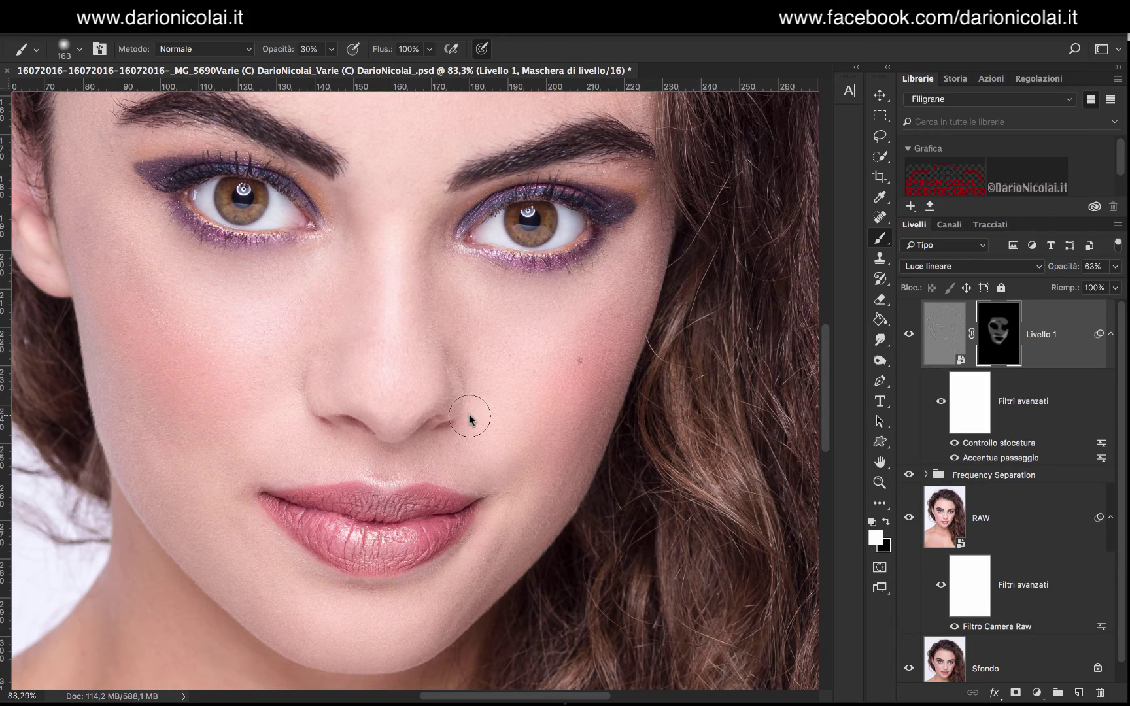
scroll(469, 418, down, 1)
scroll(474, 420, down, 3)
scroll(474, 417, down, 1)
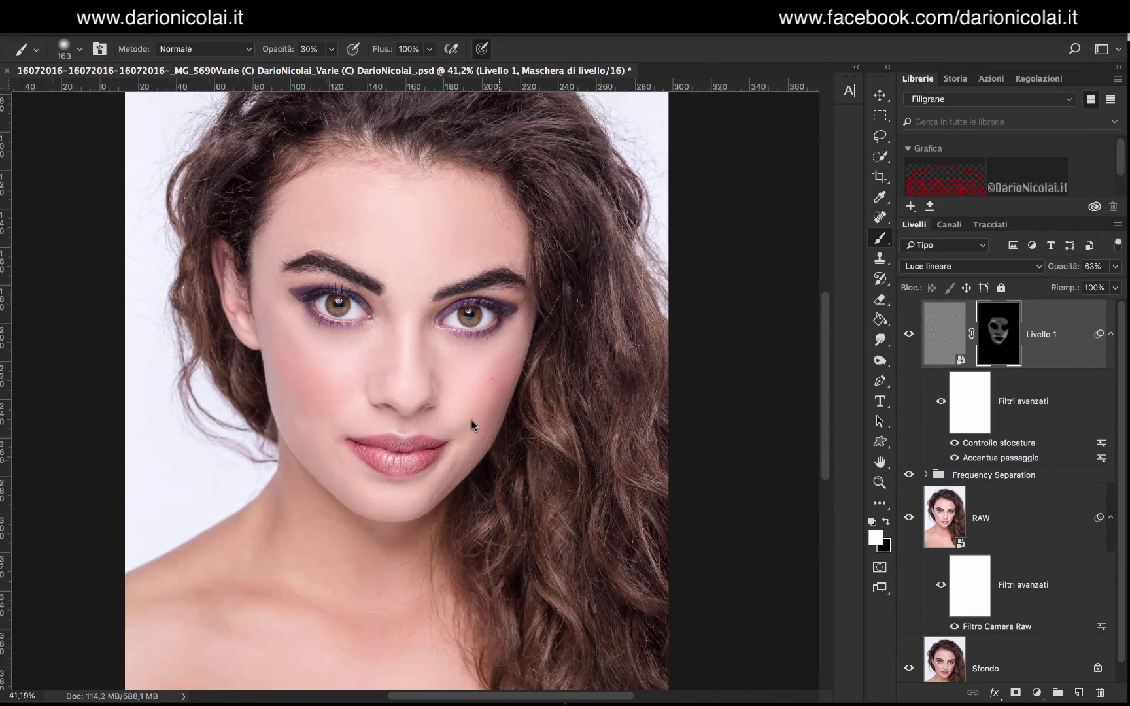
scroll(471, 419, down, 1)
scroll(467, 424, up, 1)
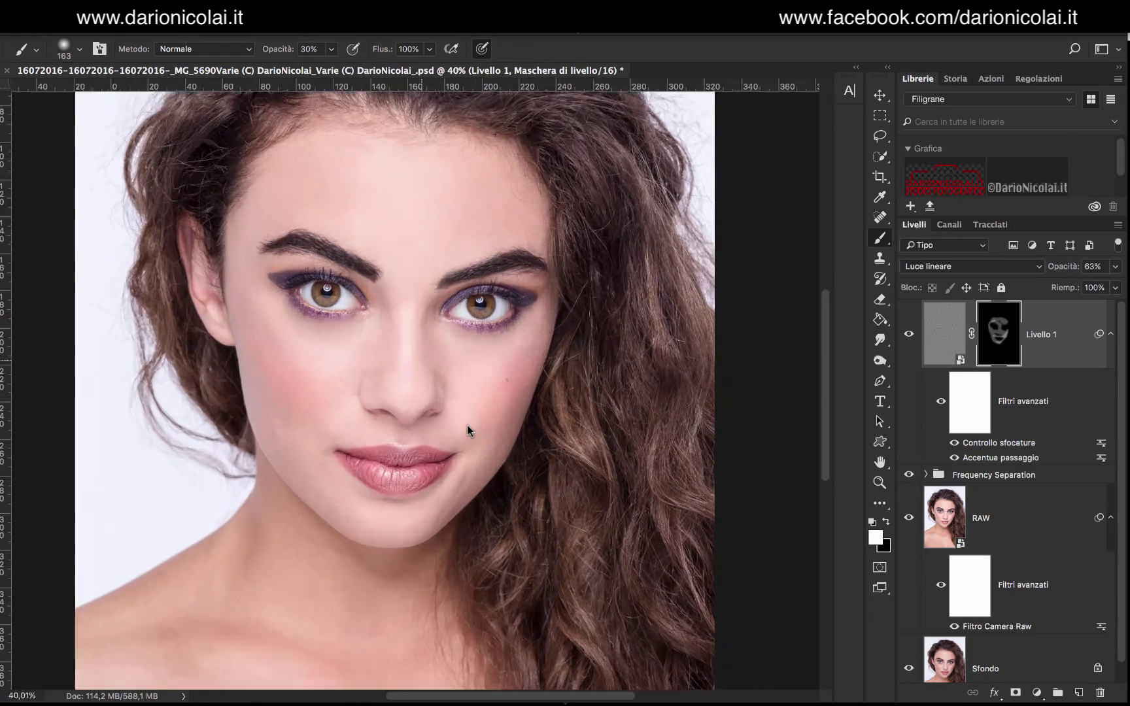
scroll(467, 424, up, 1)
scroll(467, 424, up, 1)
scroll(467, 426, up, 1)
scroll(467, 428, left, 3)
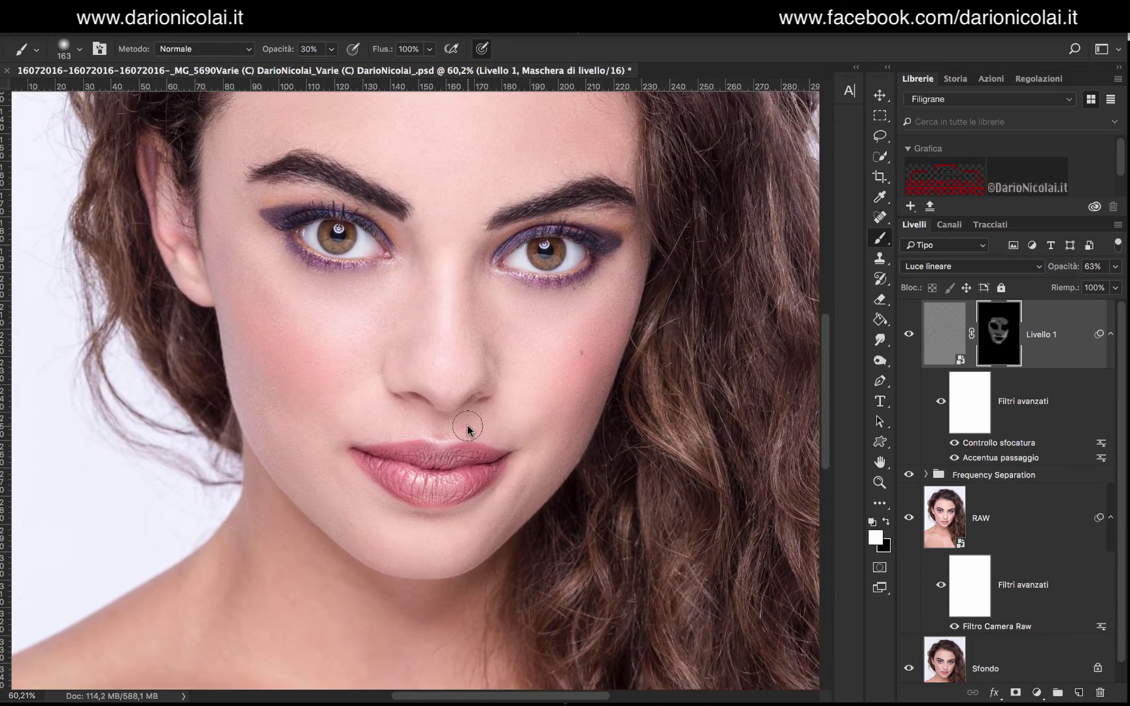
scroll(466, 428, up, 2)
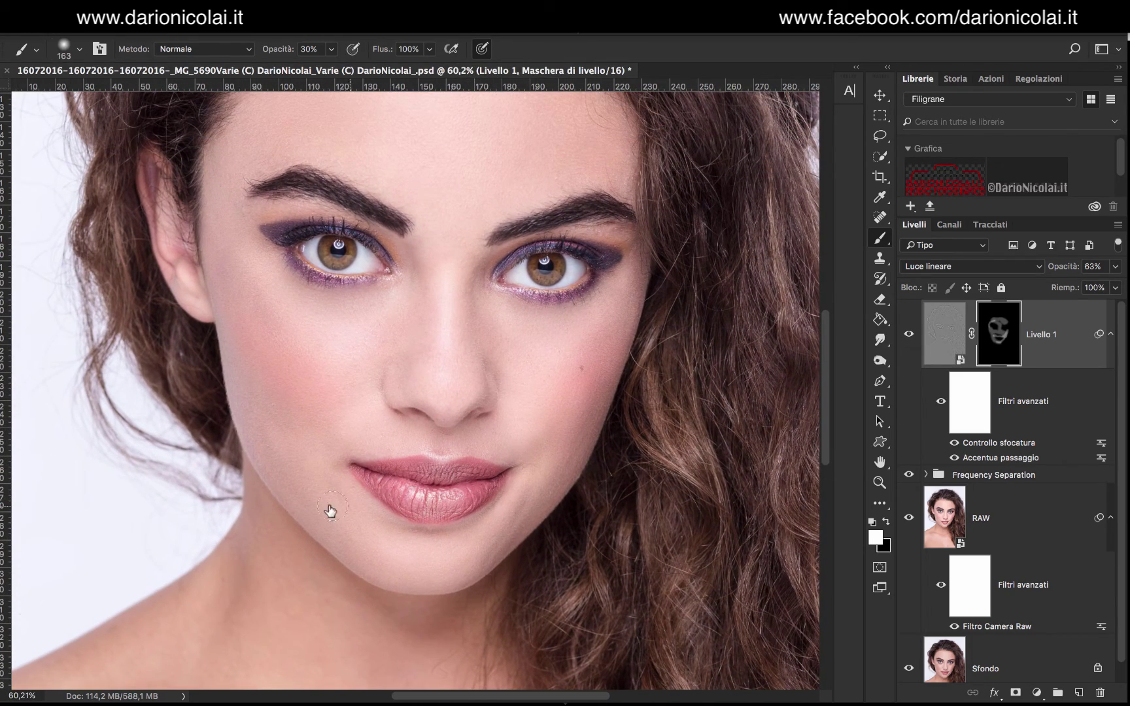
scroll(345, 408, down, 3)
scroll(345, 408, up, 5)
scroll(345, 408, left, 1)
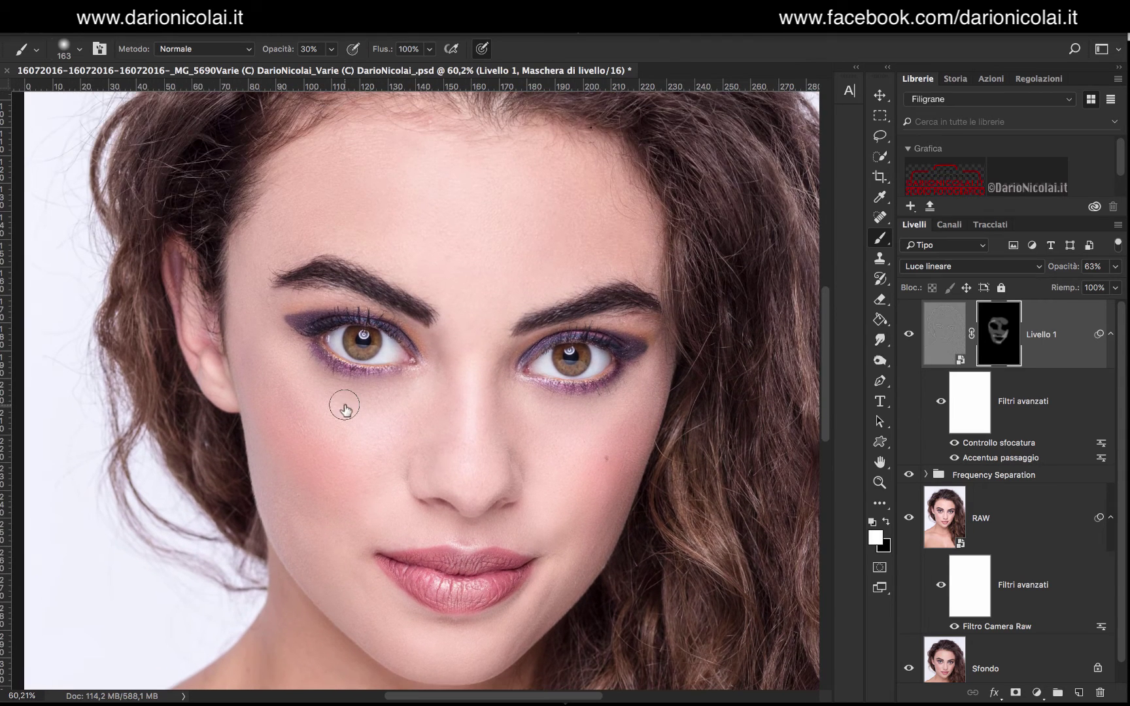
scroll(345, 407, down, 2)
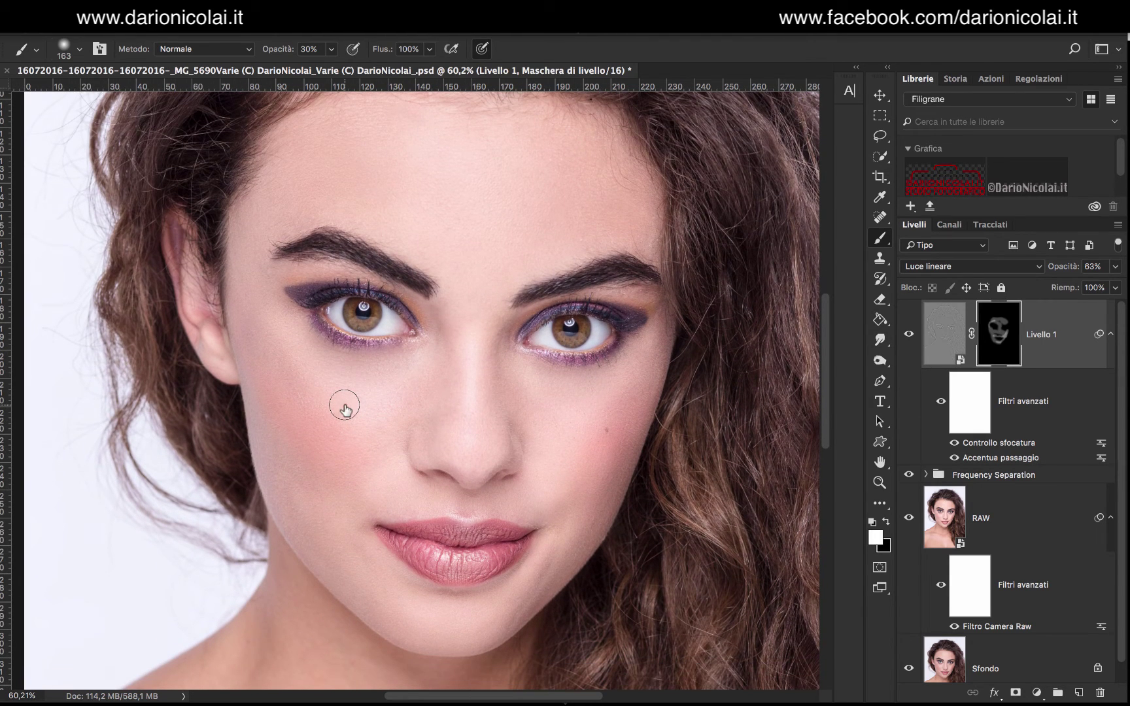